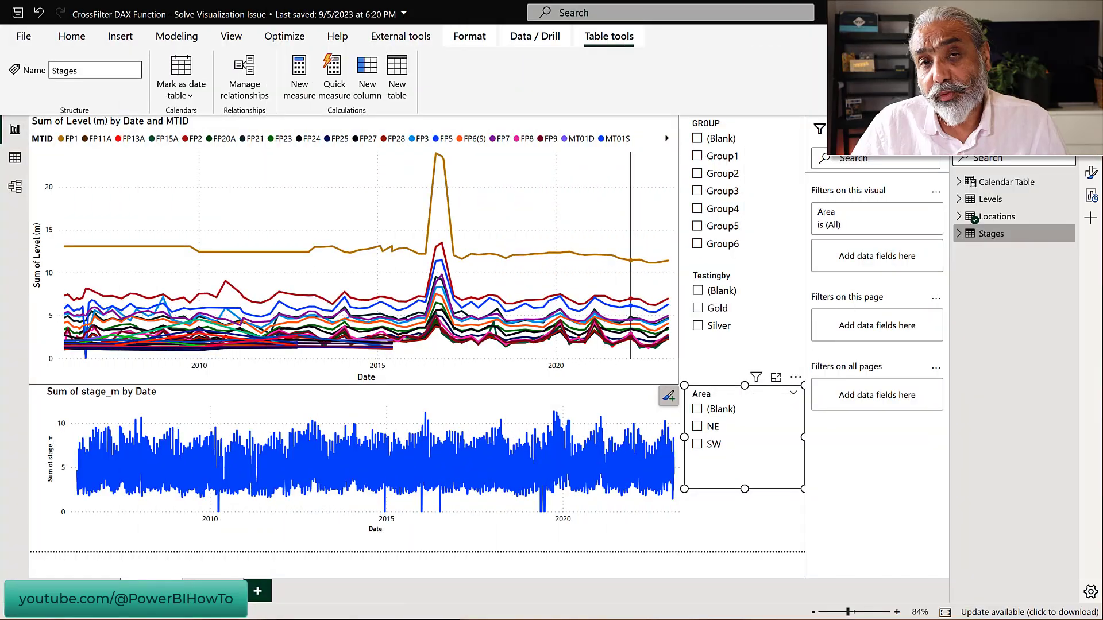
# Inspect the level chart, the stage chart, the source tables and the GROUP slicer on the report page.
pyautogui.moveTo(578, 181)
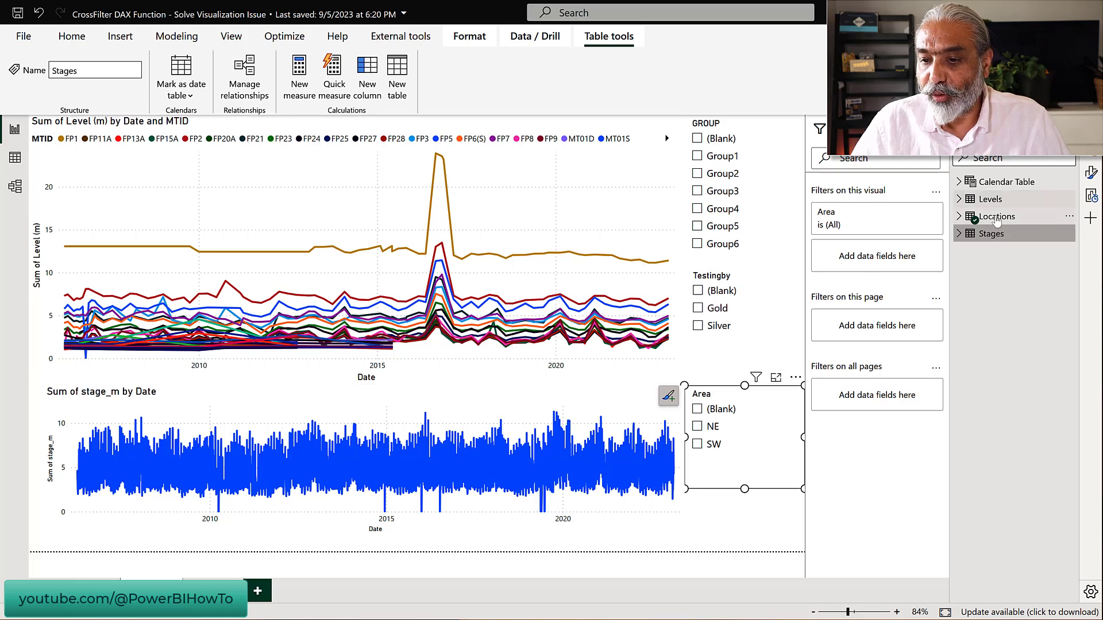
pyautogui.moveTo(997, 218)
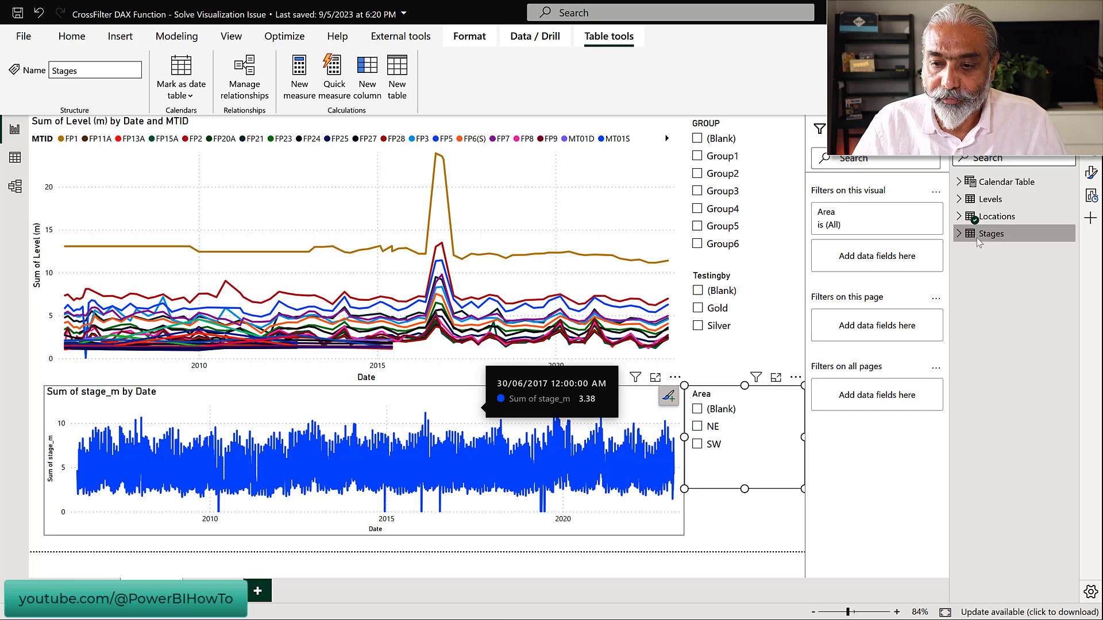
pyautogui.press('Tab')
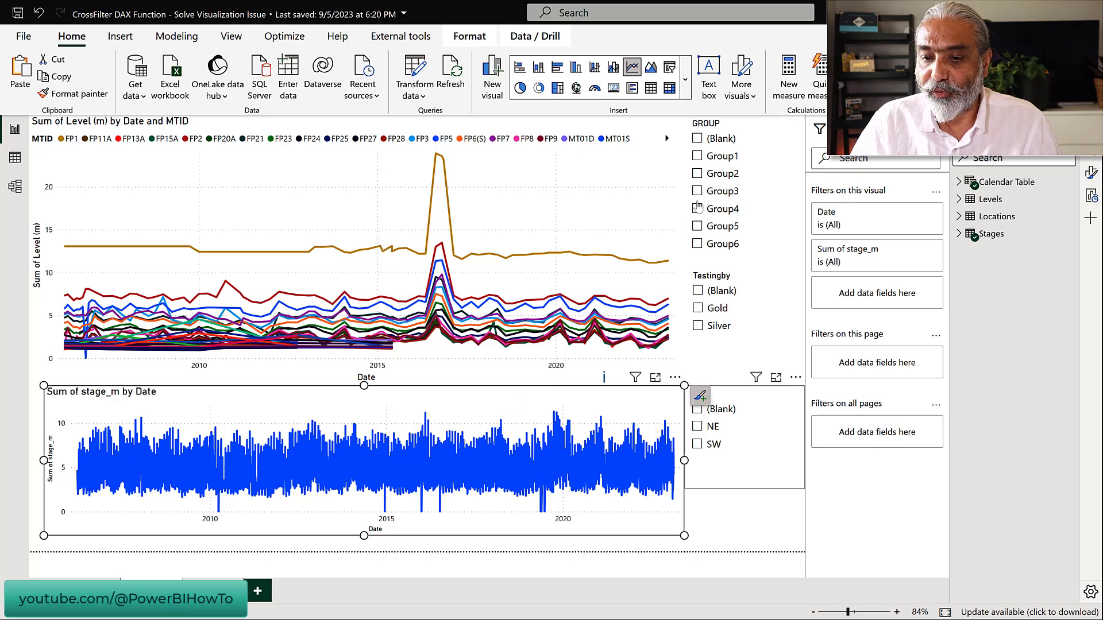
pyautogui.click(767, 133)
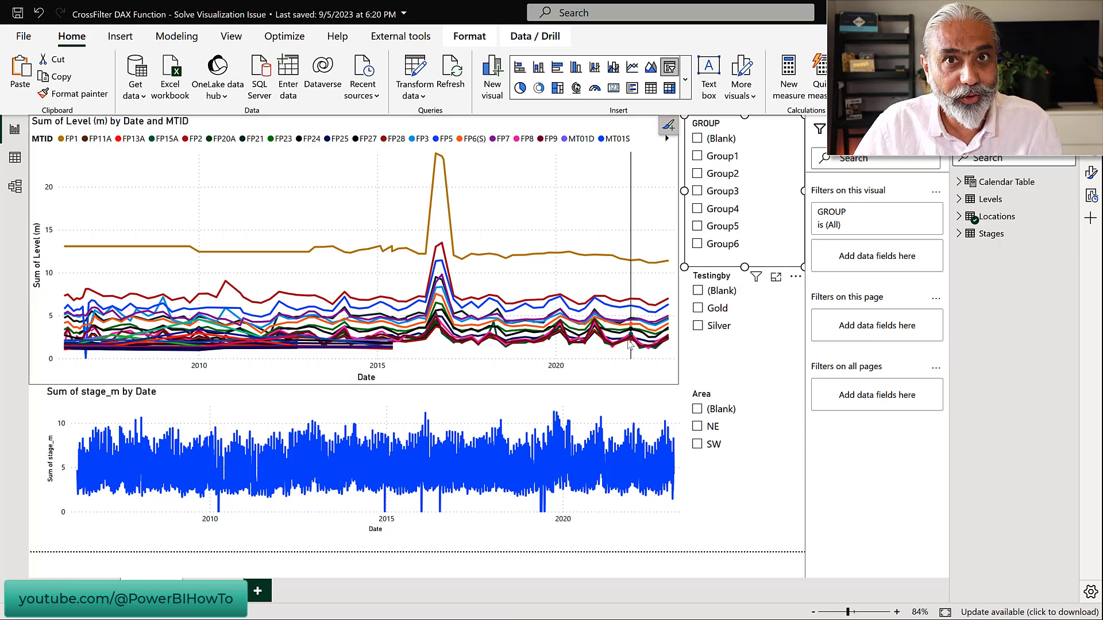
# Review the relationships between the Locations, Levels, Calendar and Stages tables in the data model, and return to the report.
pyautogui.moveTo(628, 343)
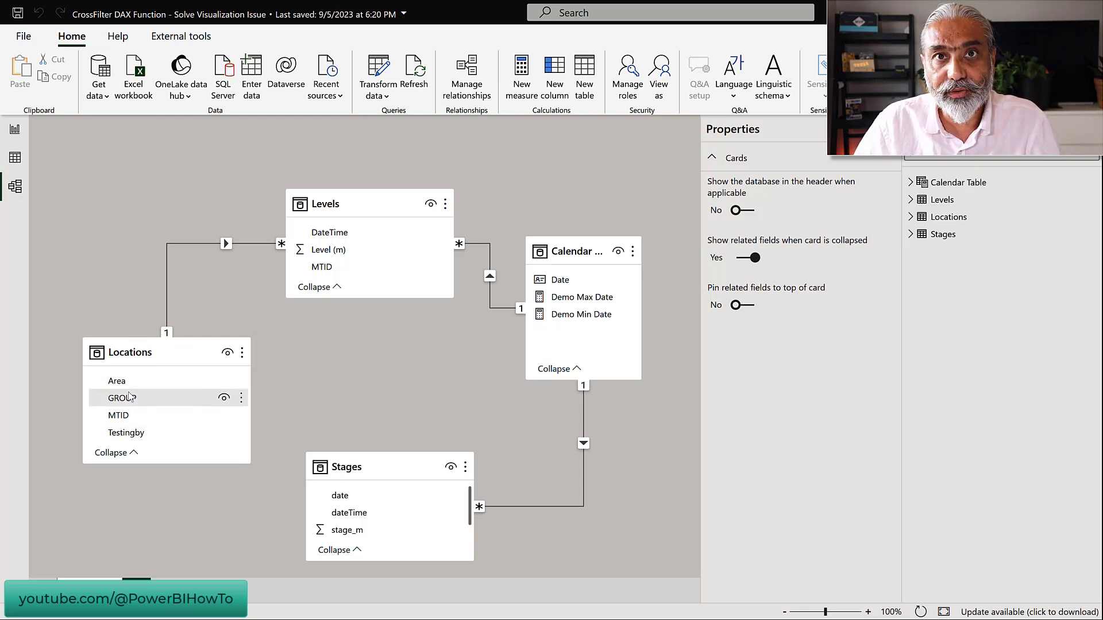
pyautogui.moveTo(309, 215)
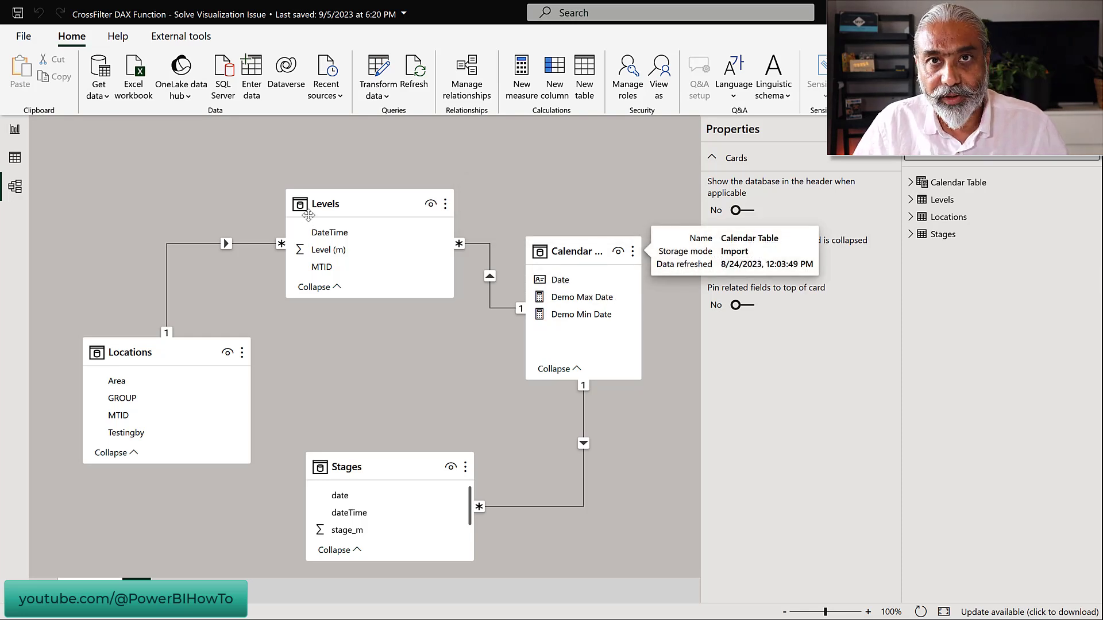
pyautogui.press('space')
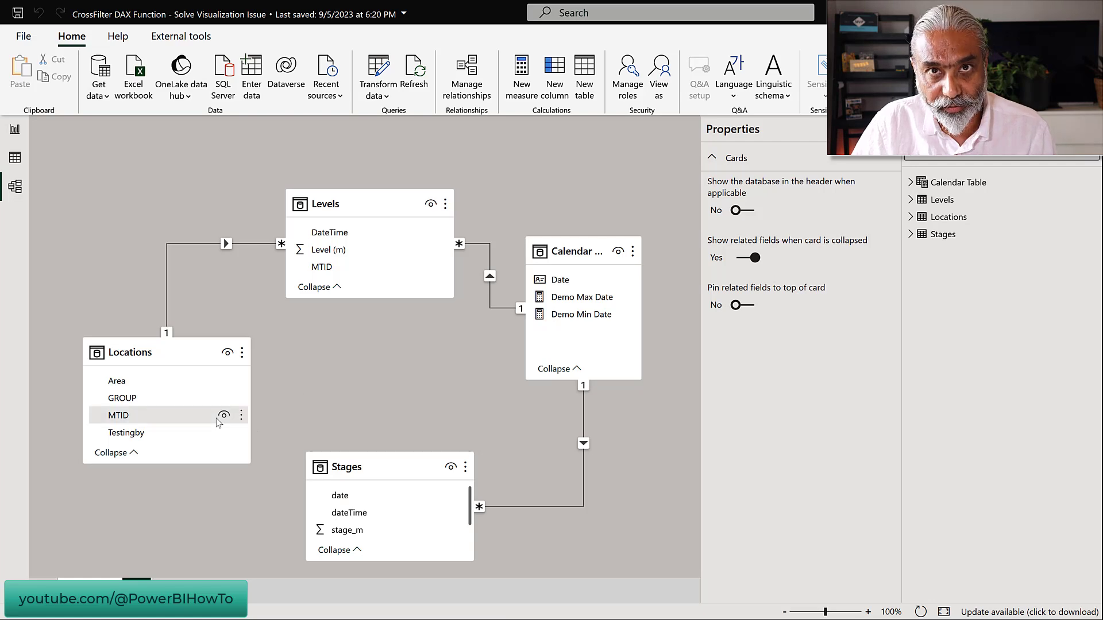
pyautogui.click(14, 130)
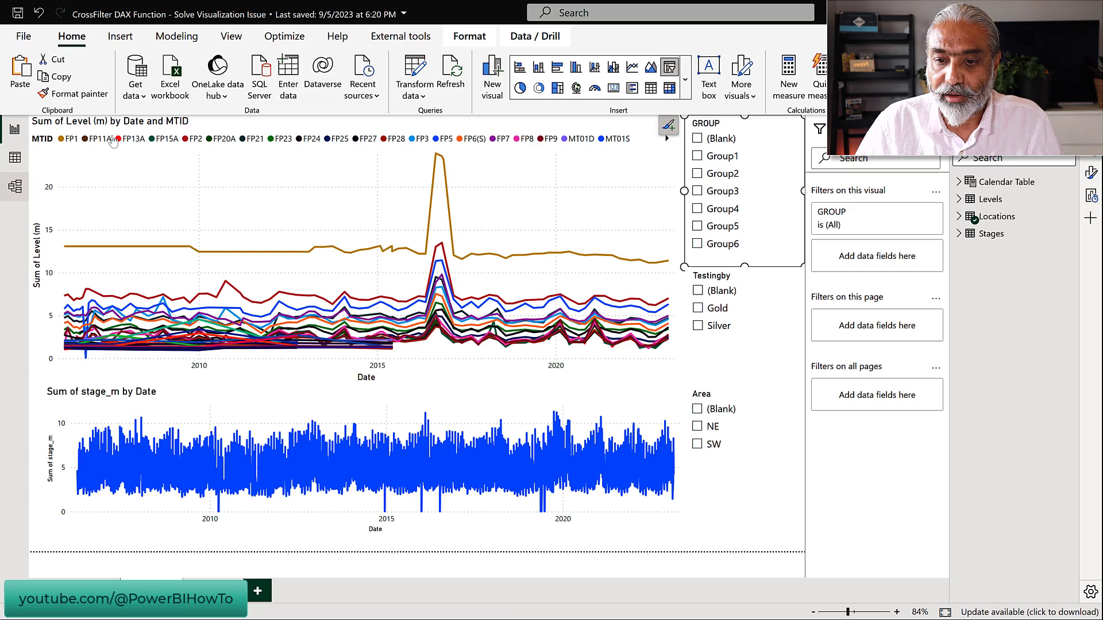
# Filter the report by Group1, Group3 and Group5 in turn, narrow Group5 to the SW area, and compare both charts.
pyautogui.click(722, 159)
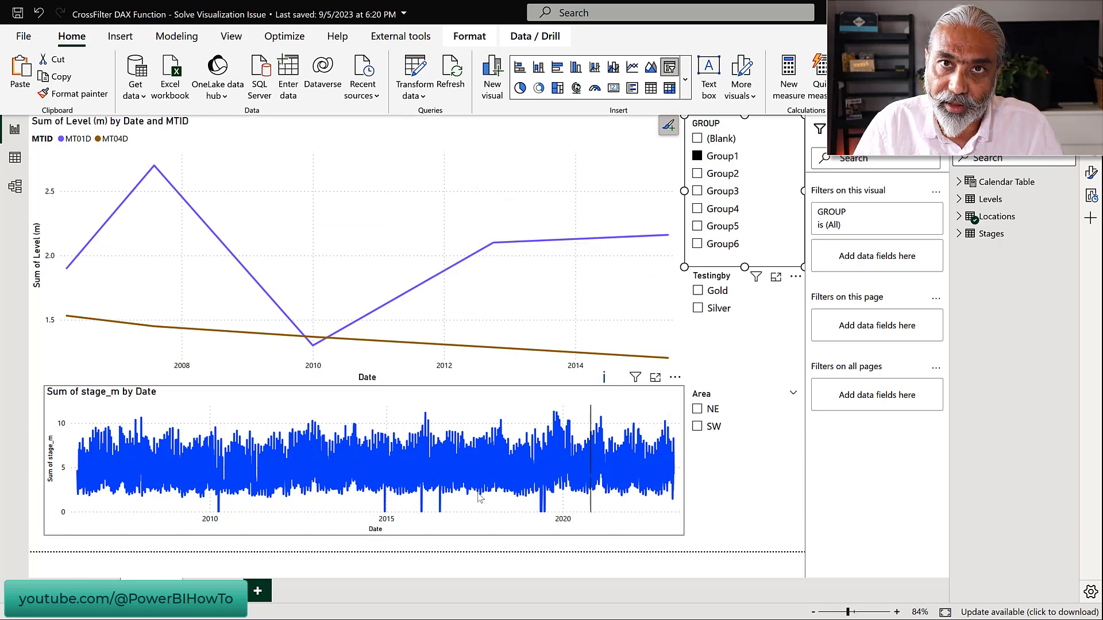
pyautogui.moveTo(479, 495)
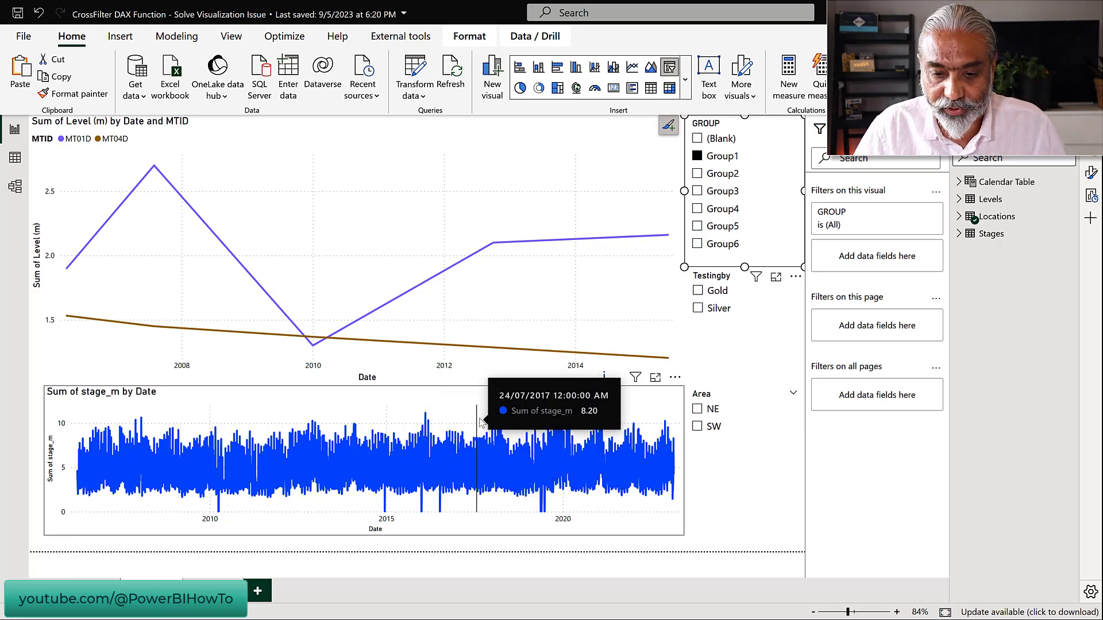
pyautogui.click(714, 193)
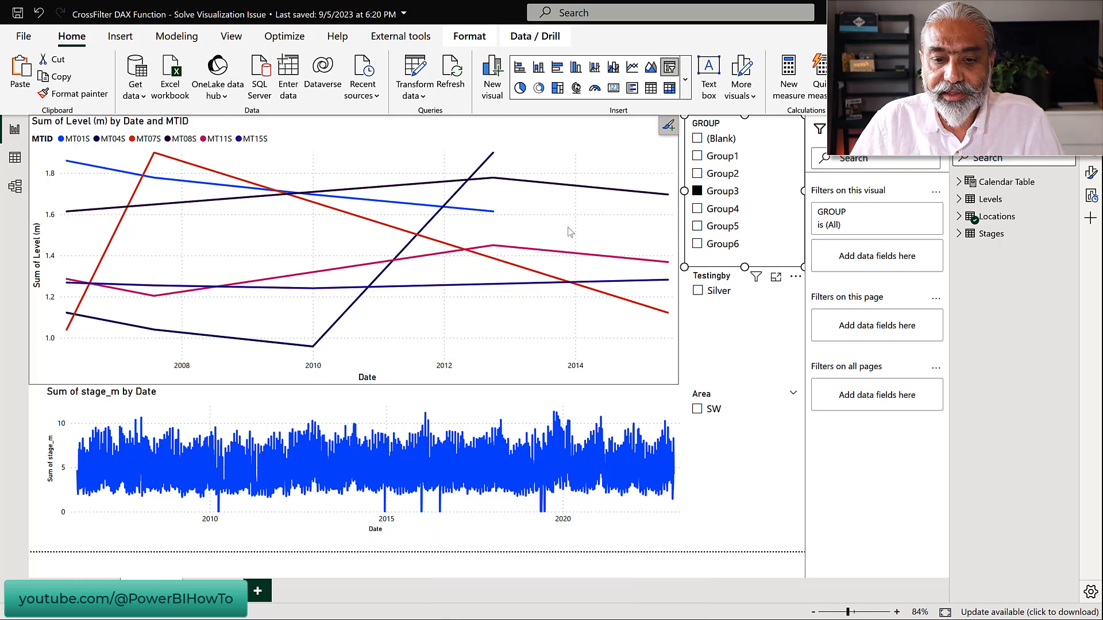
pyautogui.moveTo(561, 237)
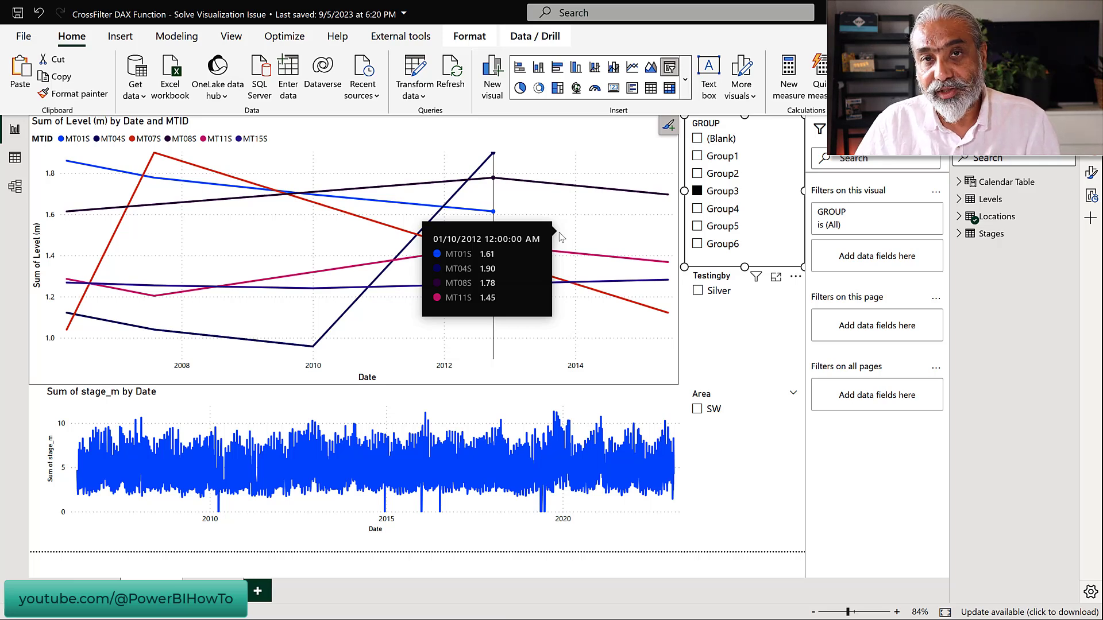
pyautogui.click(722, 227)
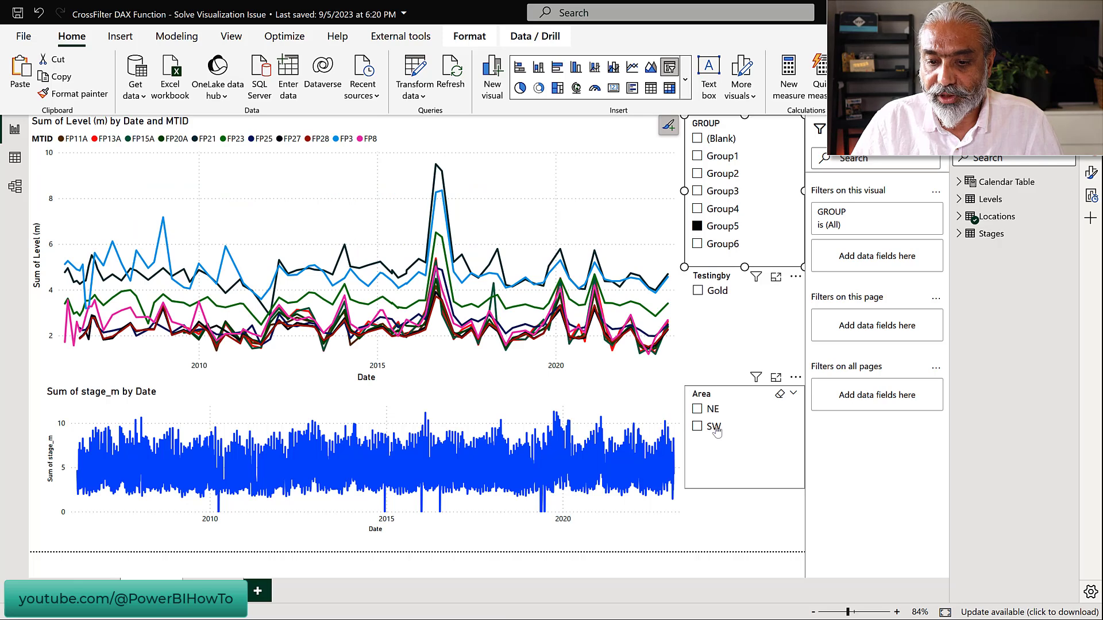
pyautogui.click(714, 427)
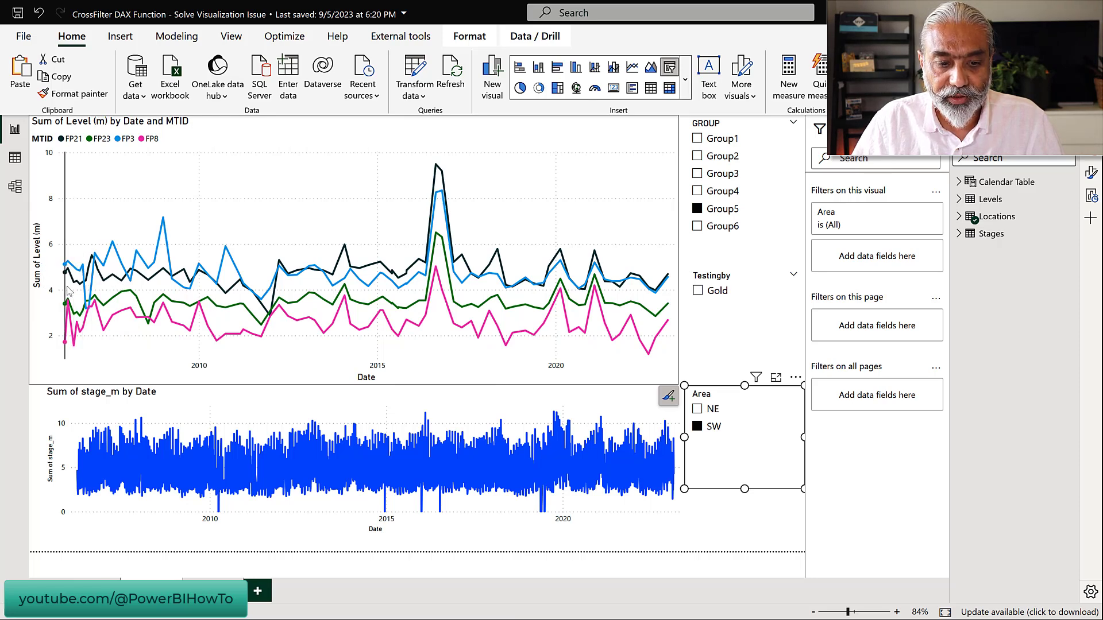
pyautogui.moveTo(69, 290)
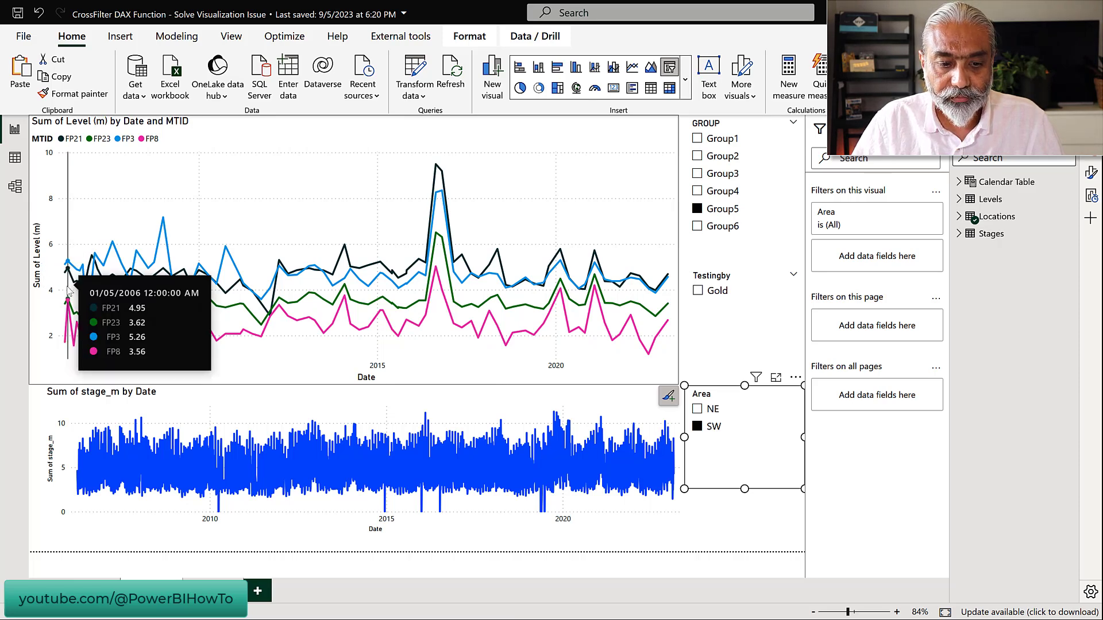
# Convert the Level line chart into a table and filter the Area to NE.
pyautogui.click(363, 140)
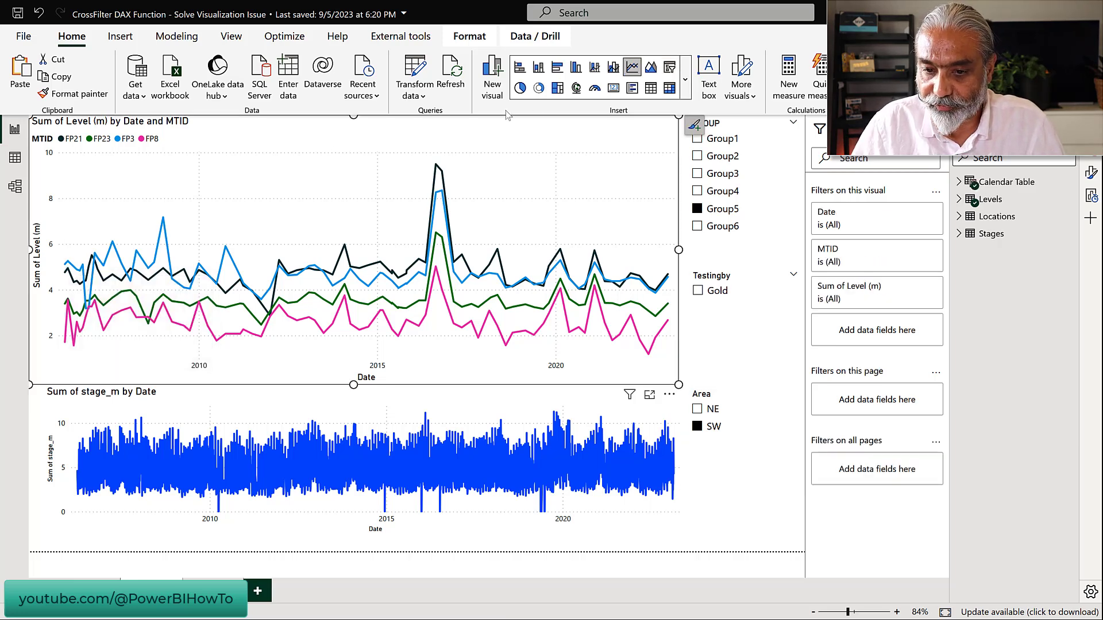
pyautogui.click(651, 89)
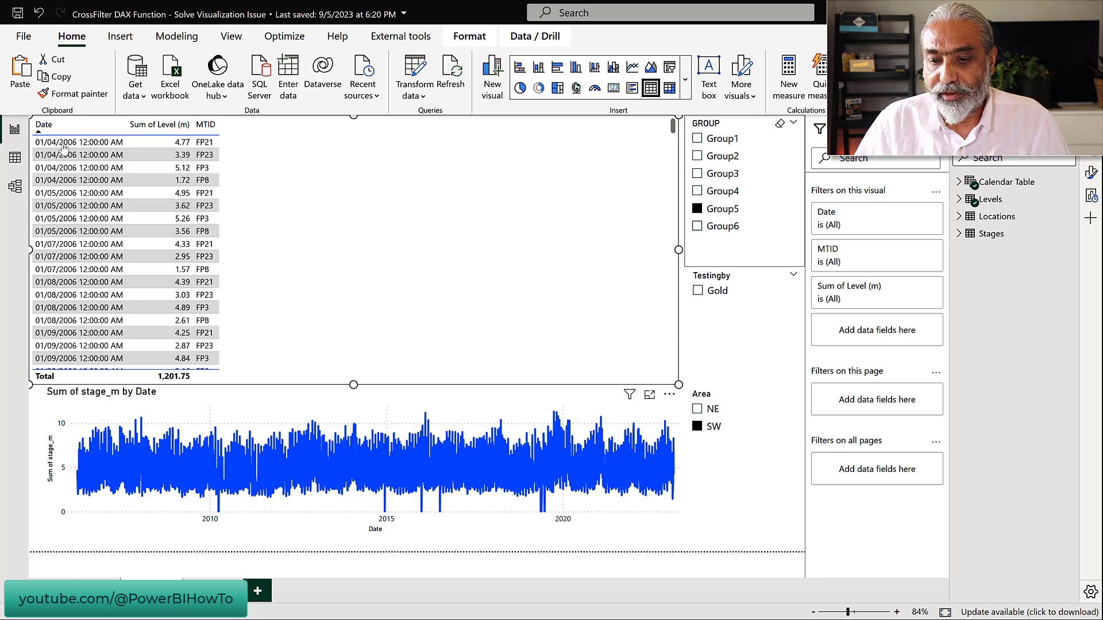
pyautogui.click(714, 411)
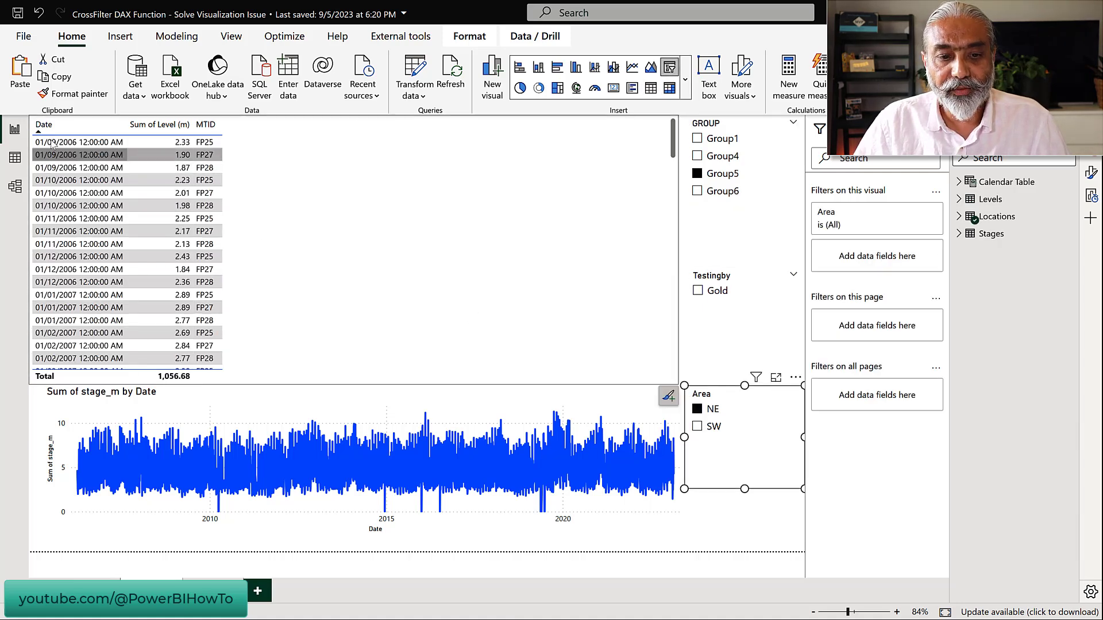
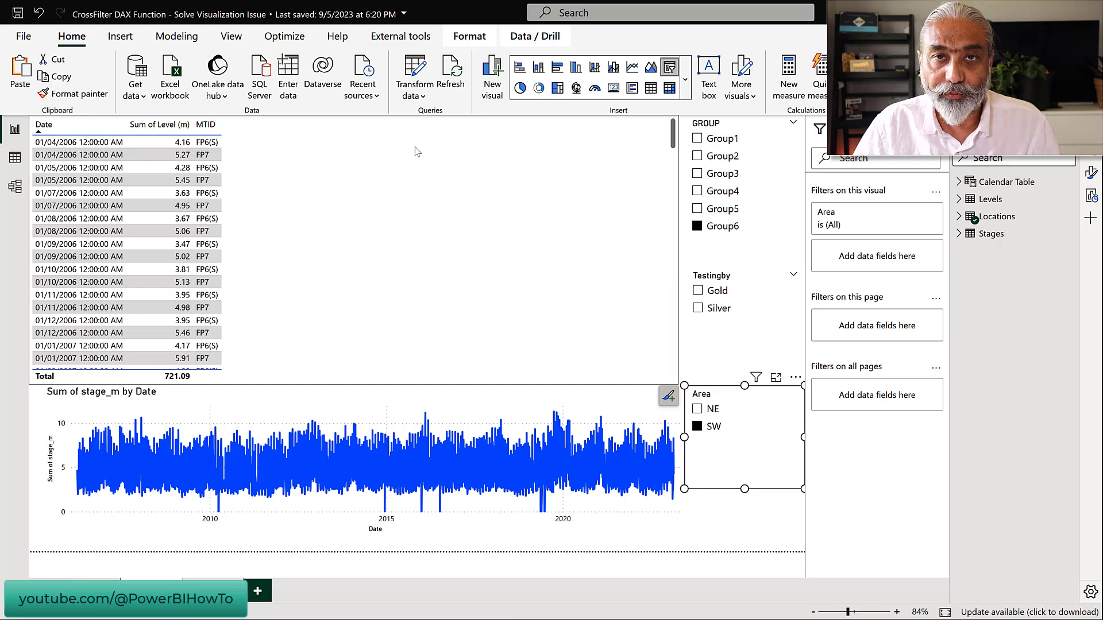
# Compare the earliest dates in the Level table with the date range of the stage_m chart.
pyautogui.click(336, 404)
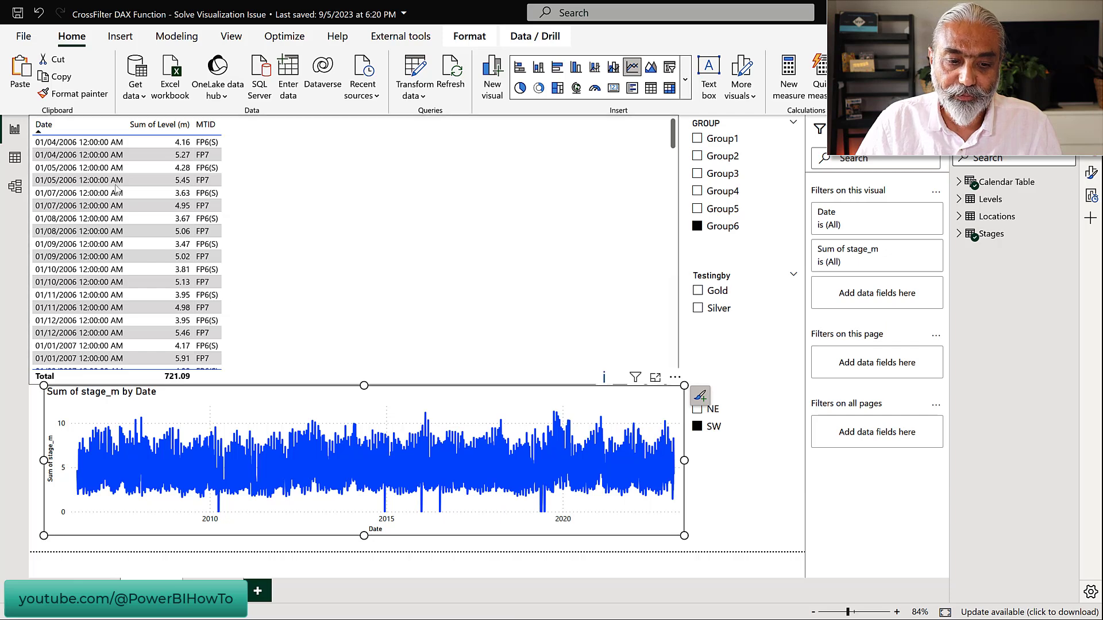
pyautogui.press('Up')
pyautogui.press('Up')
pyautogui.press('Up')
pyautogui.press('Up')
pyautogui.press('Up')
pyautogui.press('Up')
pyautogui.press('Up')
pyautogui.press('Up')
pyautogui.press('Up')
pyautogui.press('Up')
pyautogui.press('Up')
pyautogui.press('Up')
pyautogui.press('Up')
pyautogui.press('Up')
pyautogui.press('Up')
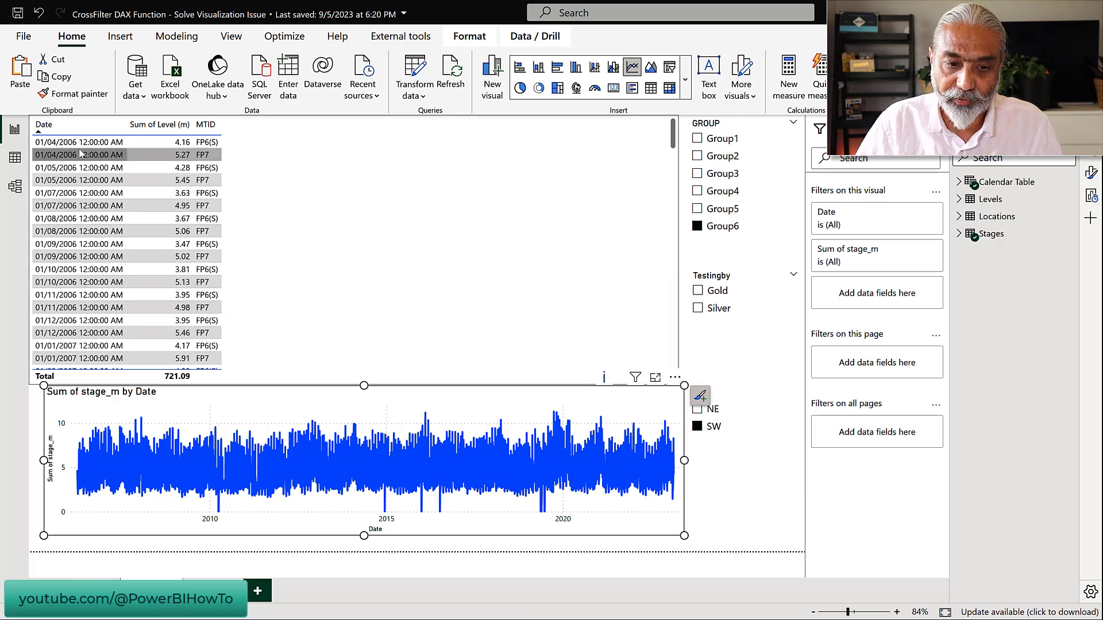
pyautogui.press('Tab')
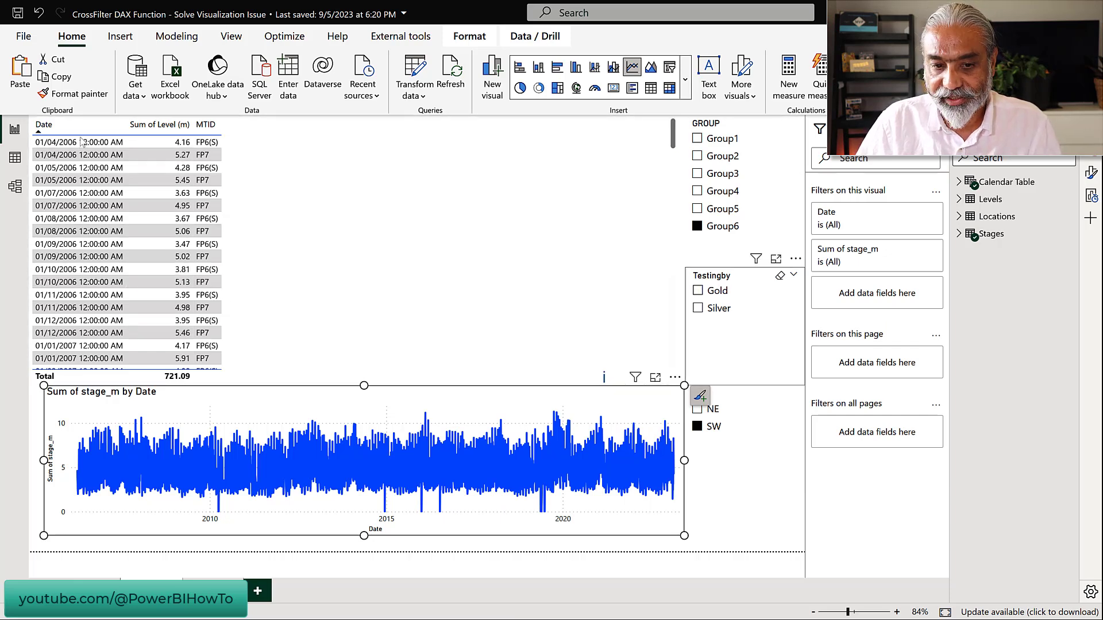
pyautogui.hotkey('shift', 'Tab')
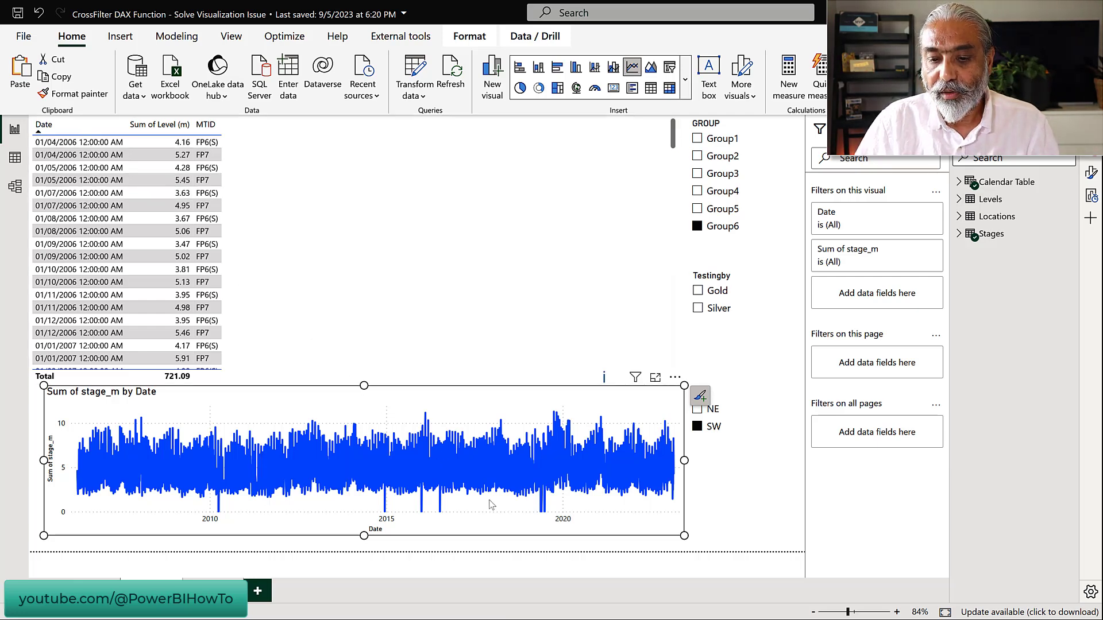
pyautogui.moveTo(489, 504)
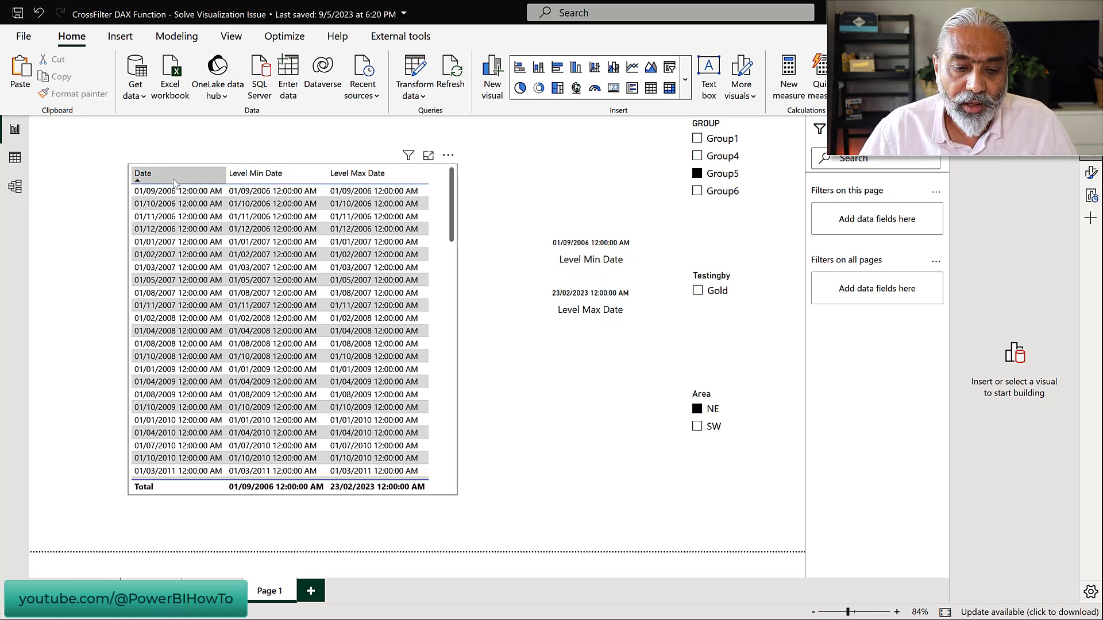
# Examine the Level Min Date and Level Max Date columns and the DAX formulas of both measures.
pyautogui.click(263, 177)
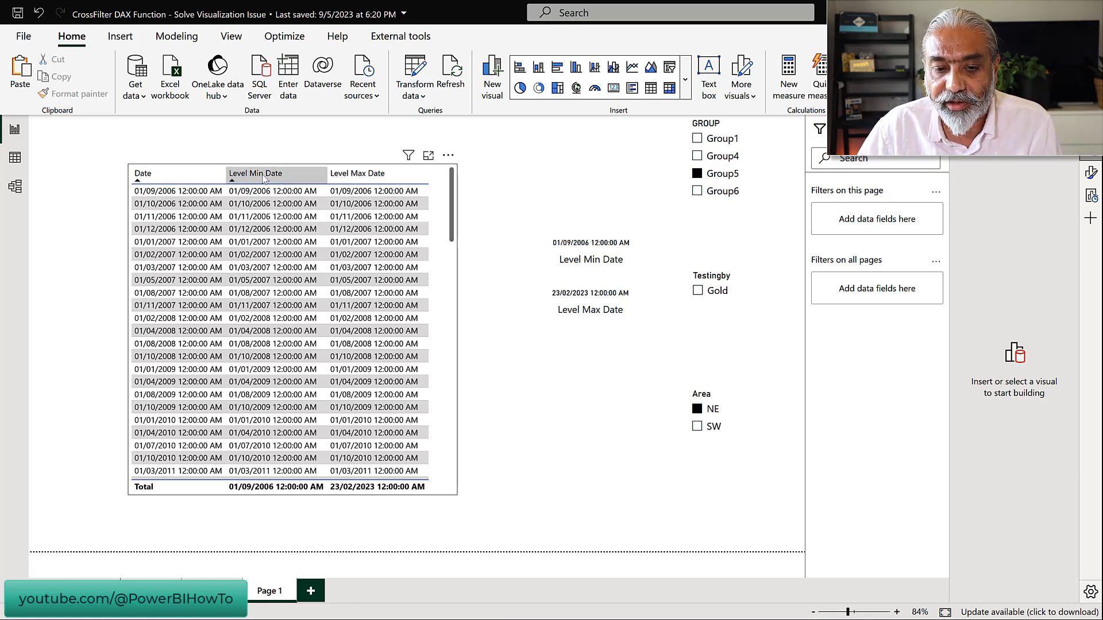
pyautogui.click(377, 180)
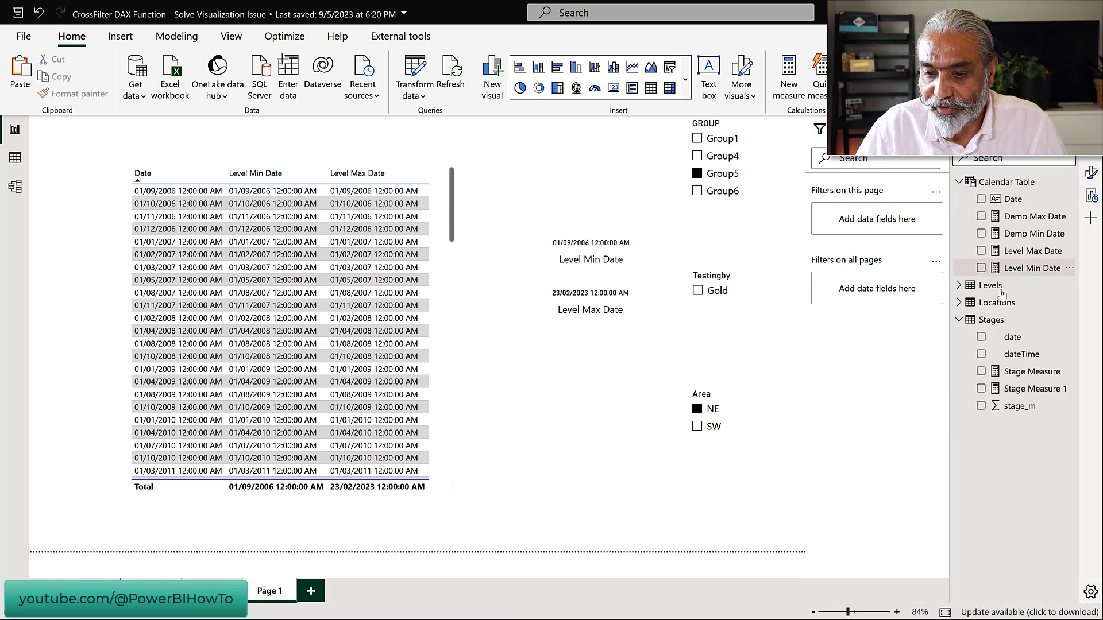
pyautogui.click(1032, 267)
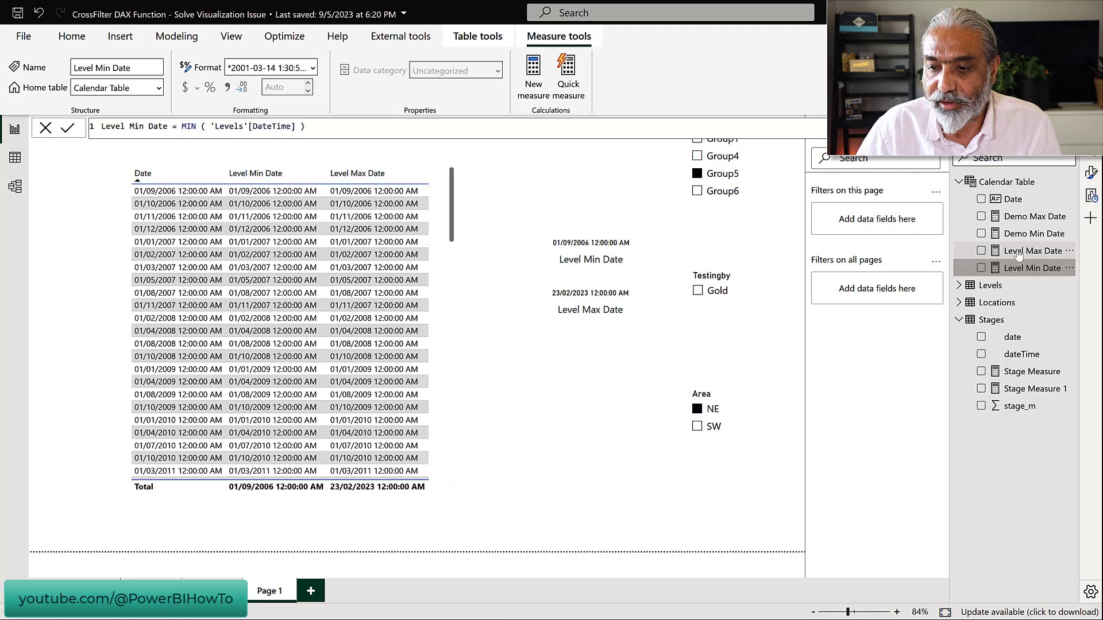
pyautogui.click(1018, 255)
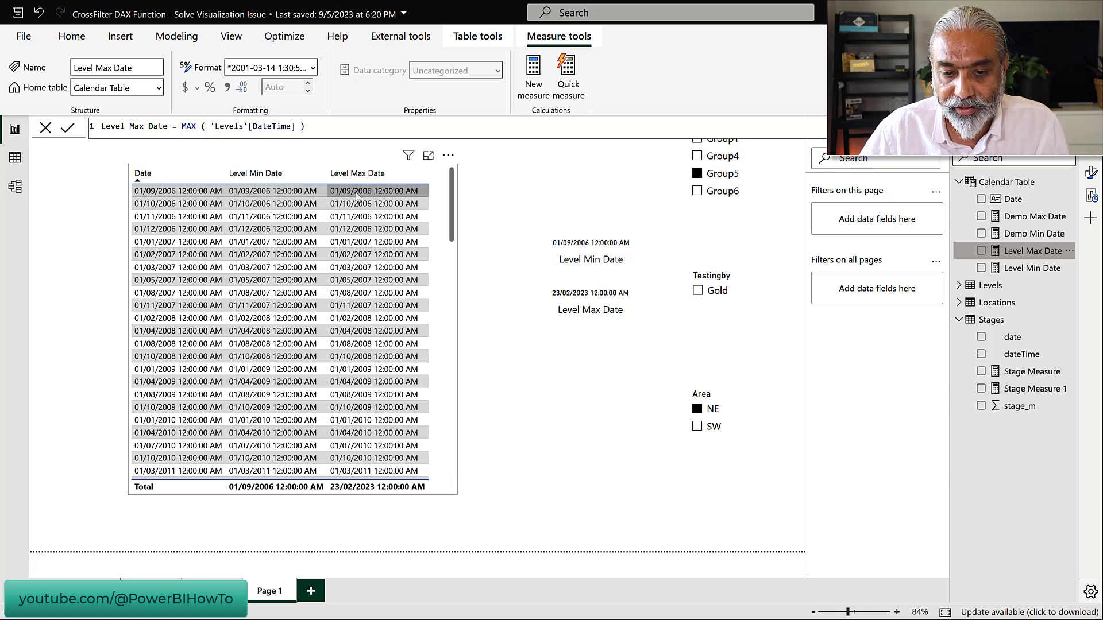
# Check the date table's rows, switch the GROUP filter to Group6 to check the min and max date cards, and return to Group5.
pyautogui.scroll(-3, 356, 345)
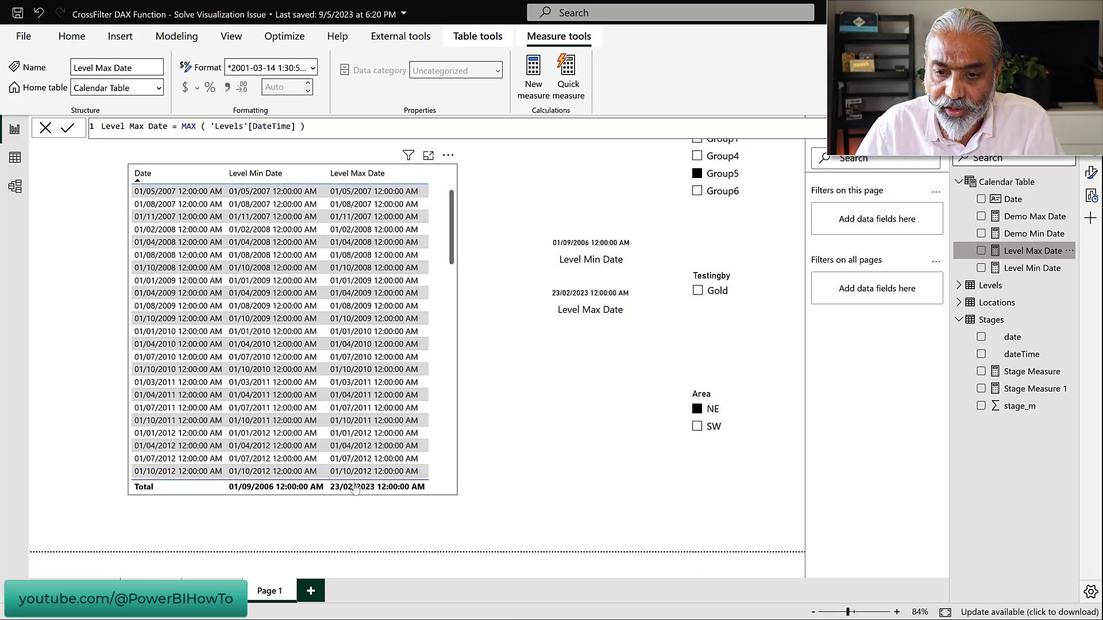
pyautogui.click(720, 195)
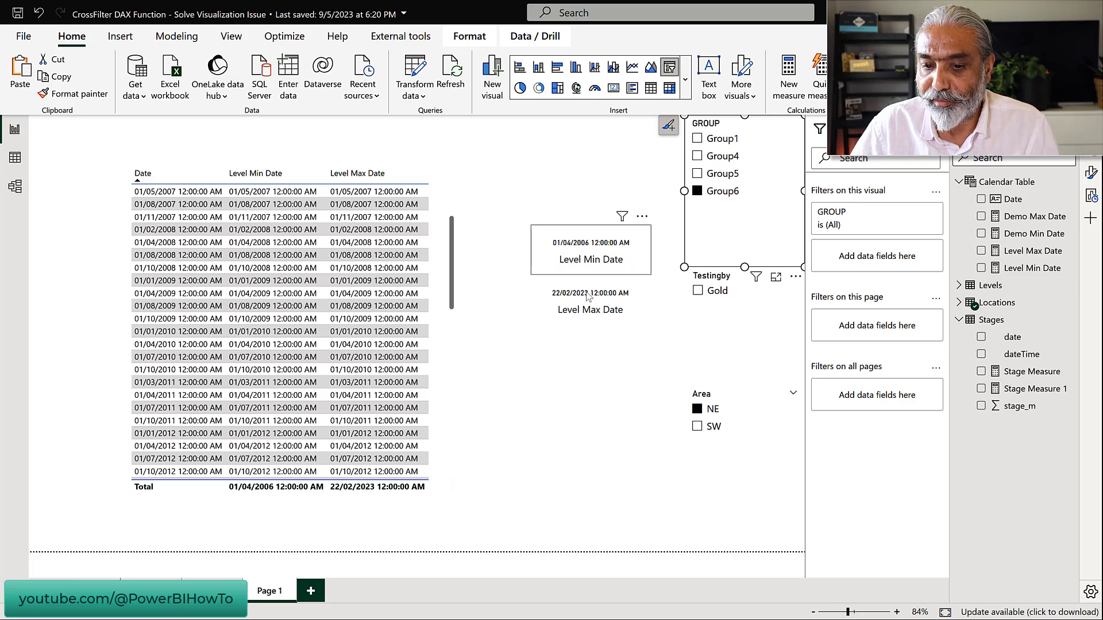
pyautogui.click(723, 175)
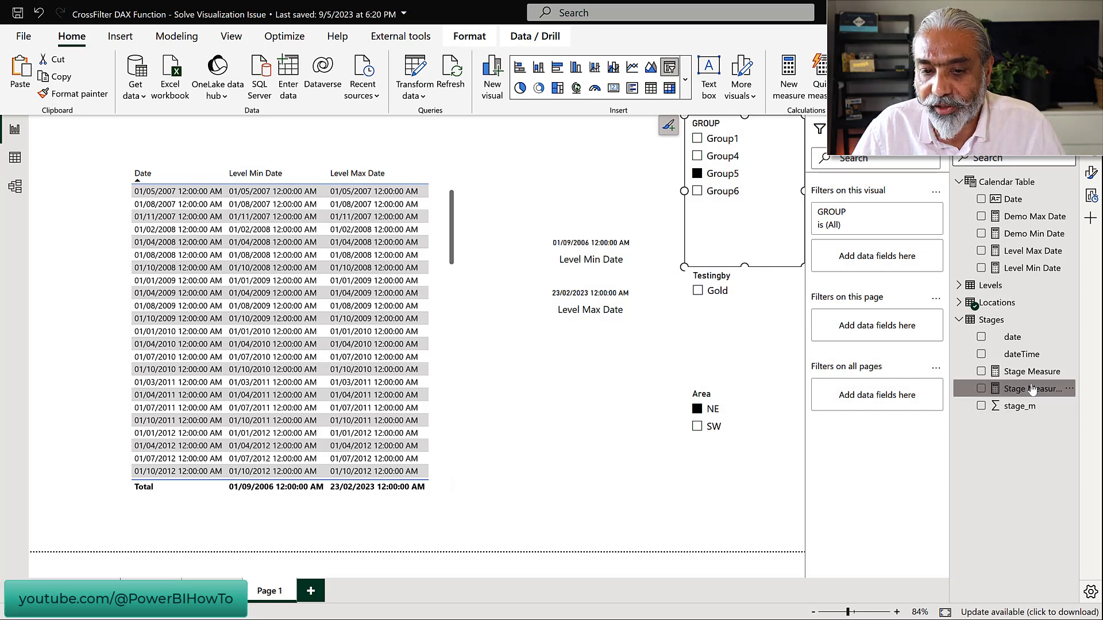
# Break the Stage Measure 1 formula onto separate lines for CALCULATE, the SUM expression, the KEEPFILTERS filter and the closing parenthesis.
pyautogui.click(1032, 389)
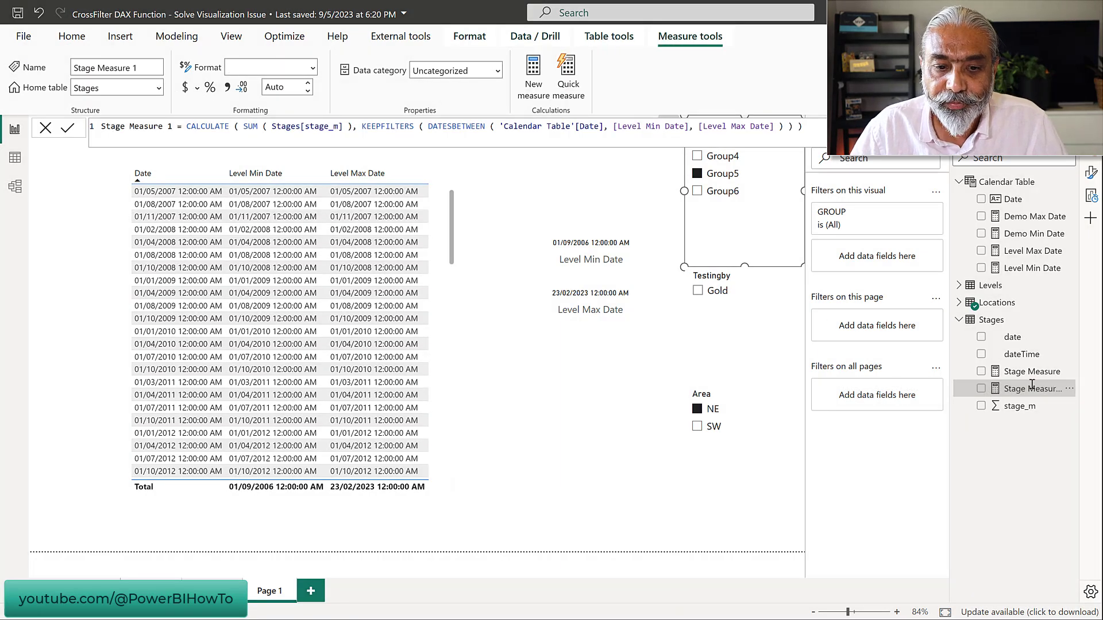
pyautogui.click(191, 127)
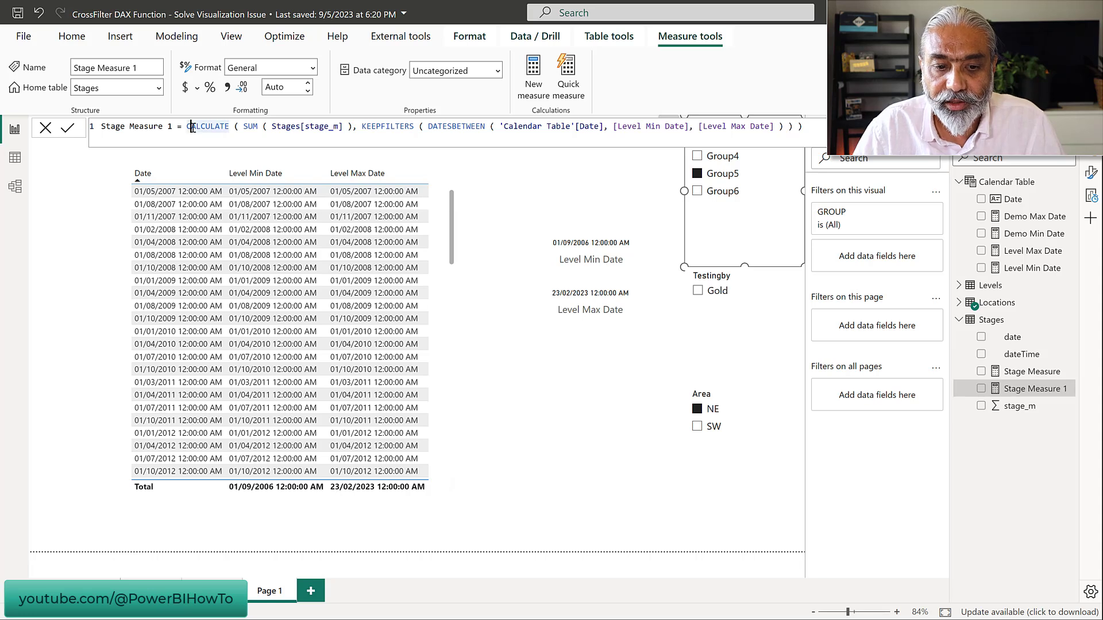
pyautogui.hotkey('shift', 'Return')
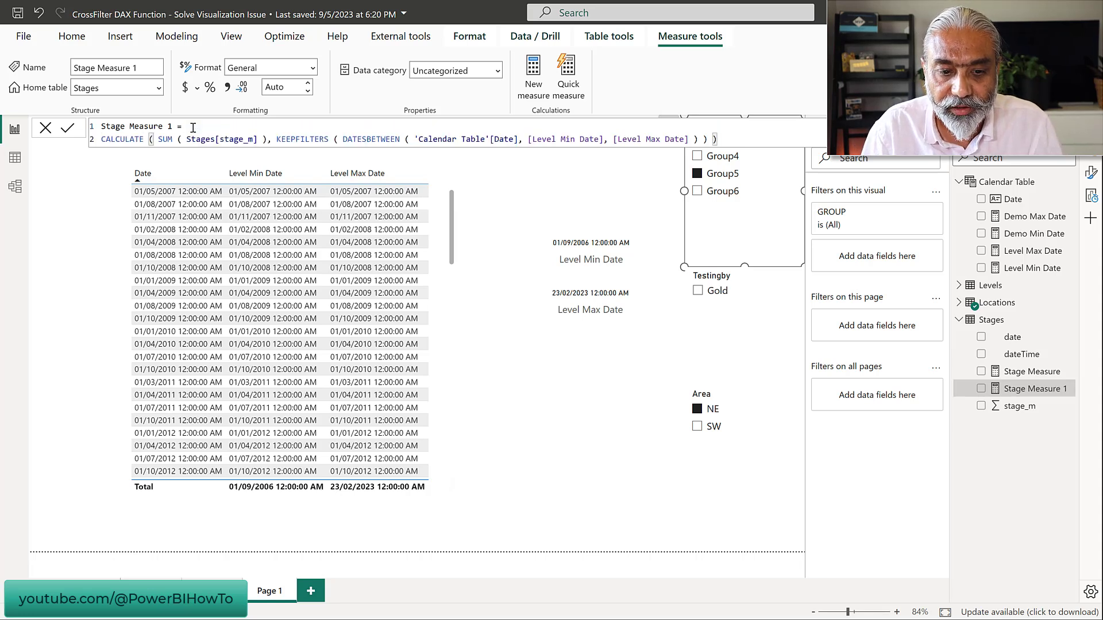
pyautogui.hotkey('shift', 'Return')
pyautogui.press('Right')
pyautogui.press('Right')
pyautogui.press('Right')
pyautogui.press('Right')
pyautogui.press('Right')
pyautogui.press('Right')
pyautogui.press('Right')
pyautogui.press('Right')
pyautogui.press('Right')
pyautogui.press('Right')
pyautogui.press('Right')
pyautogui.press('Right')
pyautogui.press('Right')
pyautogui.press('Right')
pyautogui.press('Right')
pyautogui.press('Right')
pyautogui.press('Right')
pyautogui.press('Right')
pyautogui.press('Right')
pyautogui.press('Right')
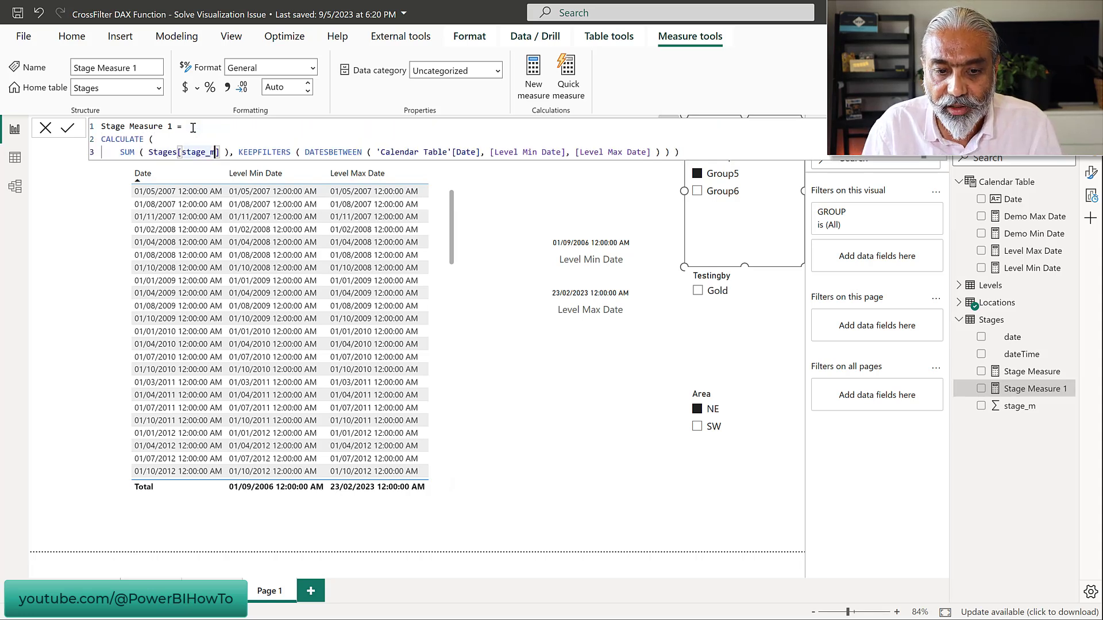
pyautogui.press('Right')
pyautogui.press('Right')
pyautogui.press('Right')
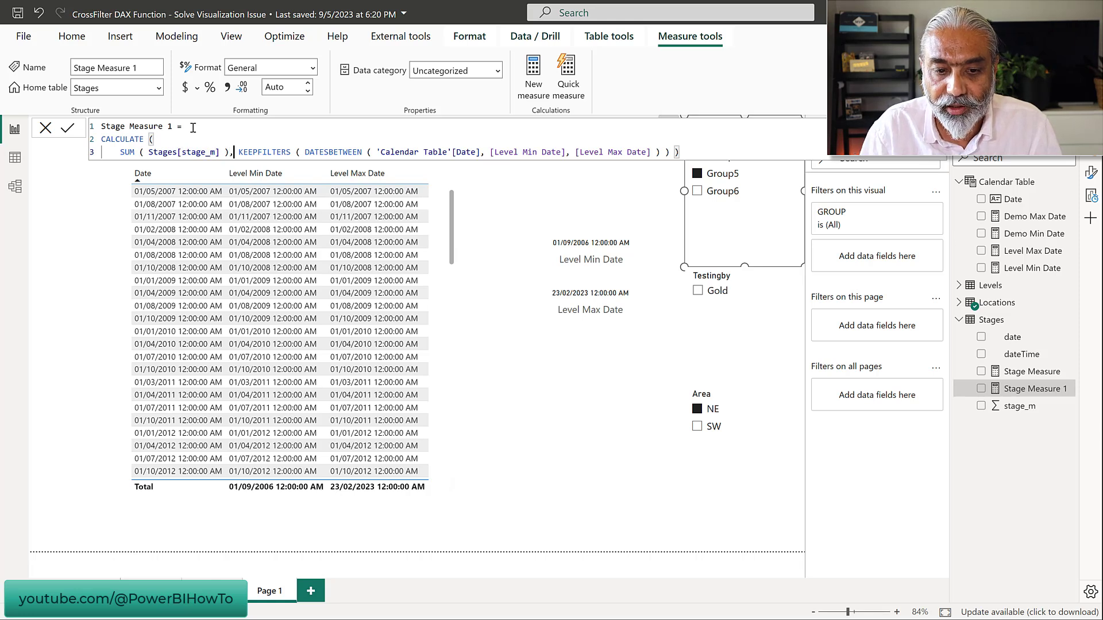
pyautogui.hotkey('shift', 'Return')
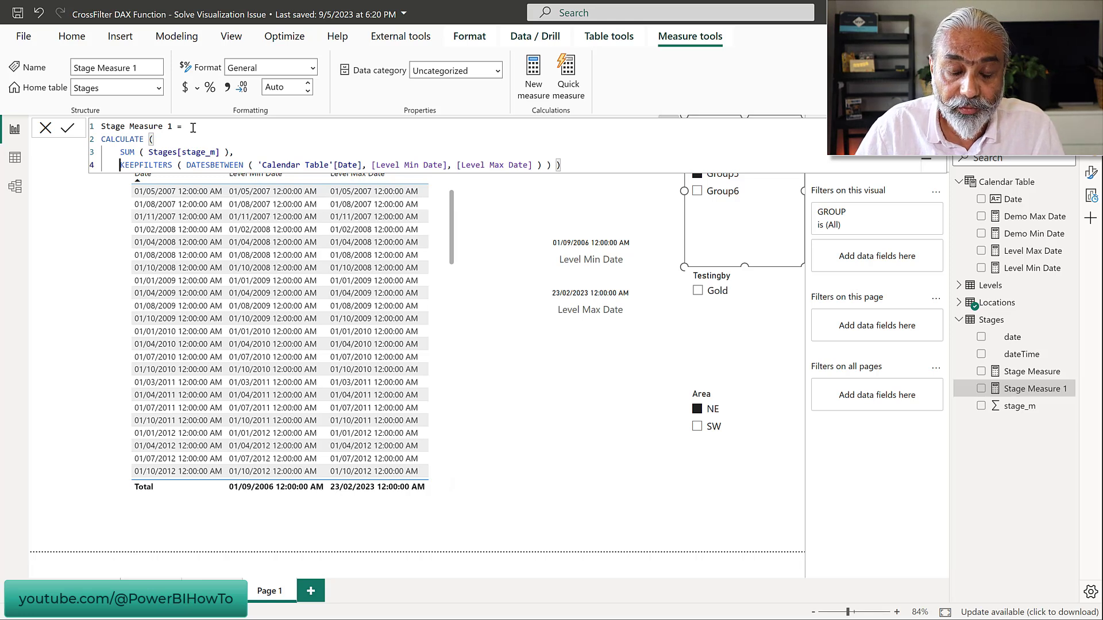
pyautogui.click(595, 170)
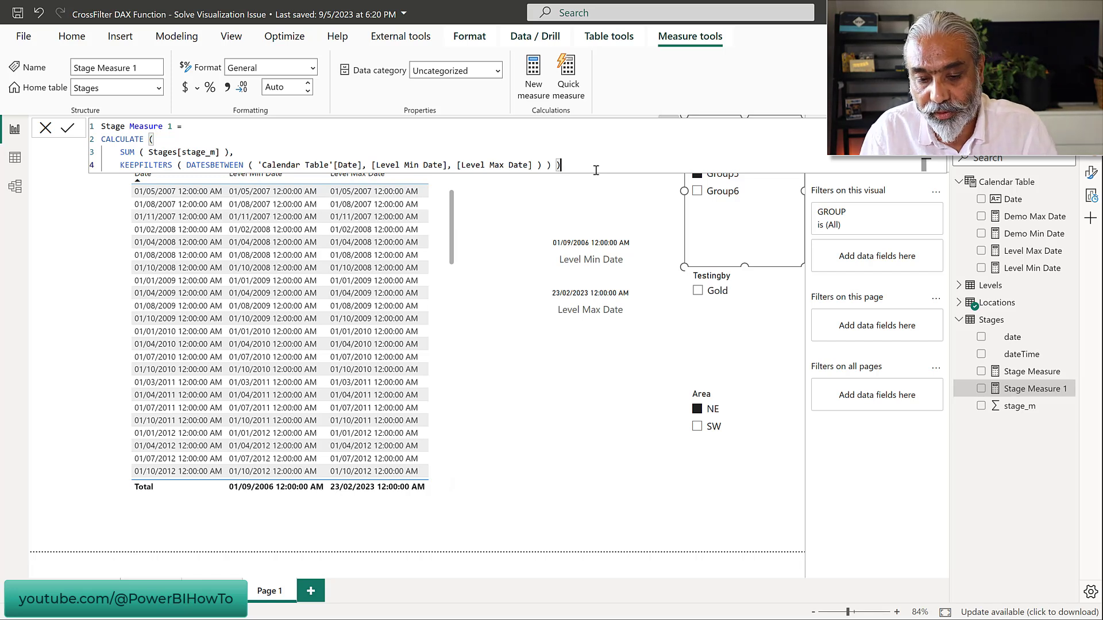
pyautogui.press('Left')
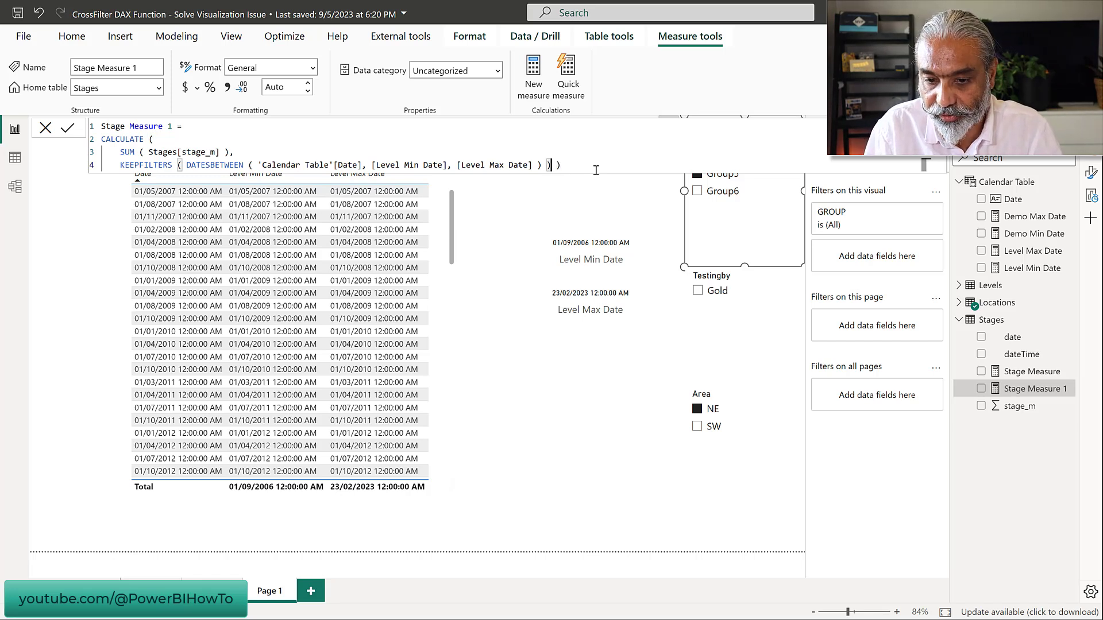
pyautogui.hotkey('shift', 'Return')
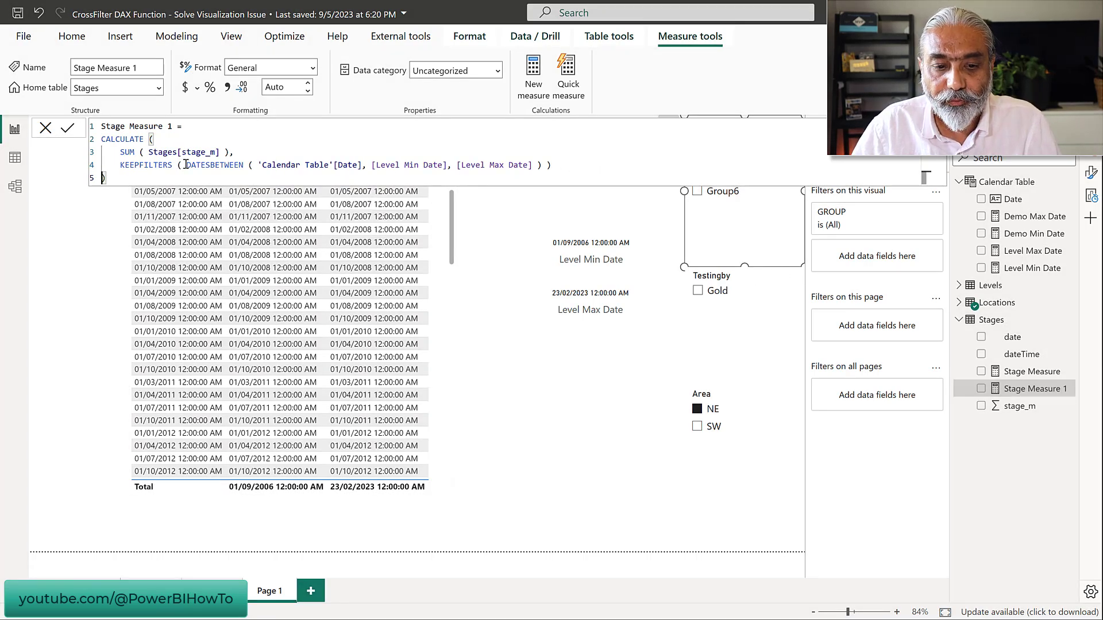
# Examine the DATESBETWEEN arguments in Stage Measure 1: the calendar date column, Level Min Date and Level Max Date.
pyautogui.moveTo(186, 166); pyautogui.dragTo(363, 165)
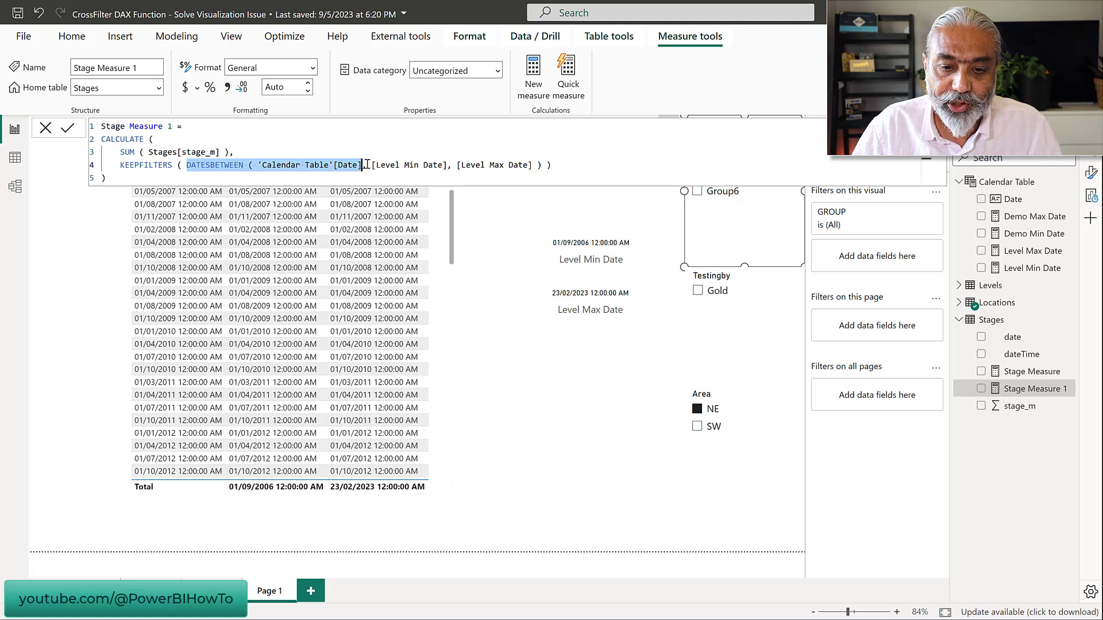
pyautogui.click(405, 165)
pyautogui.click(481, 165)
pyautogui.keyDown('shift'); pyautogui.click(494, 165); pyautogui.keyUp('shift')
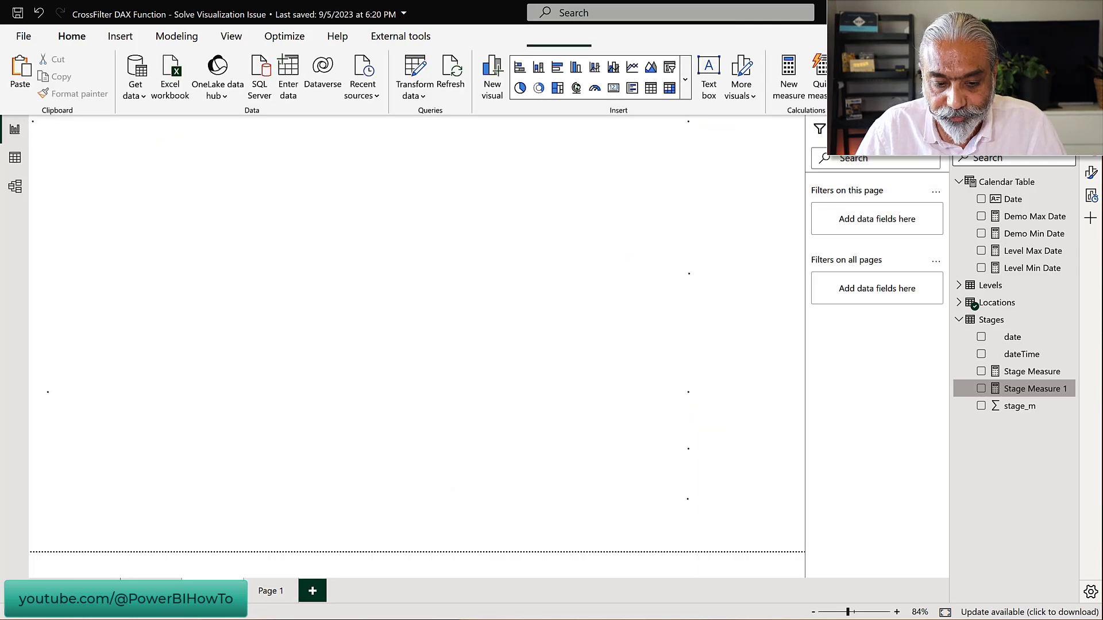
# Add Stage Measure 1 to the empty Date line chart beneath the level chart.
pyautogui.click(379, 376)
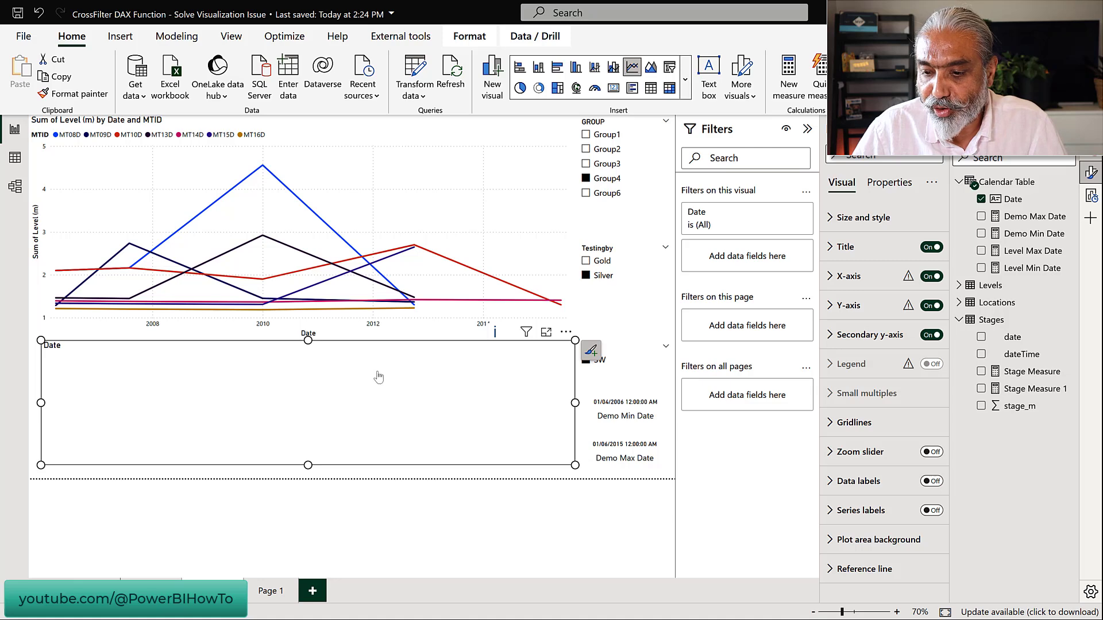
pyautogui.click(980, 389)
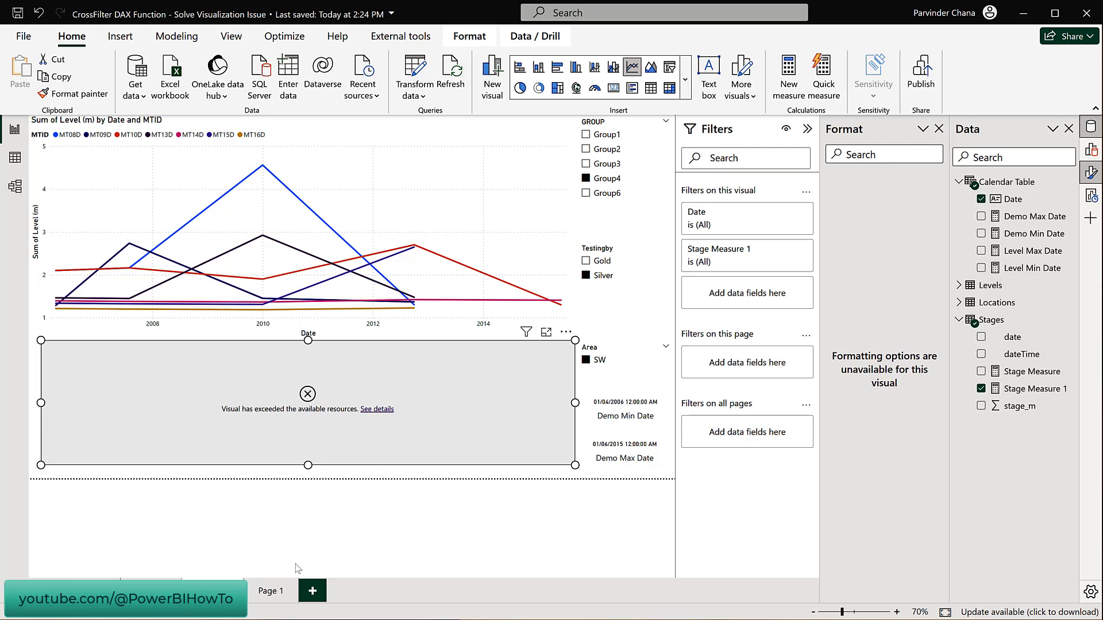
# Compare each row's Level Min Date and Level Max Date in the Page 1 table, sorting the rows ascending by Date.
pyautogui.click(266, 600)
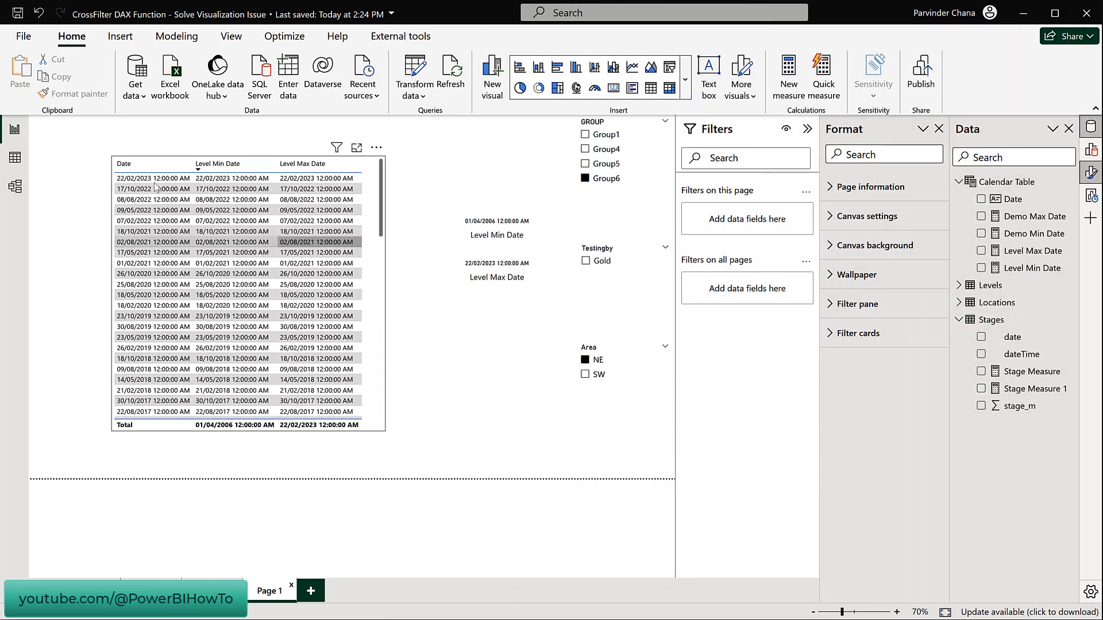
pyautogui.click(154, 181)
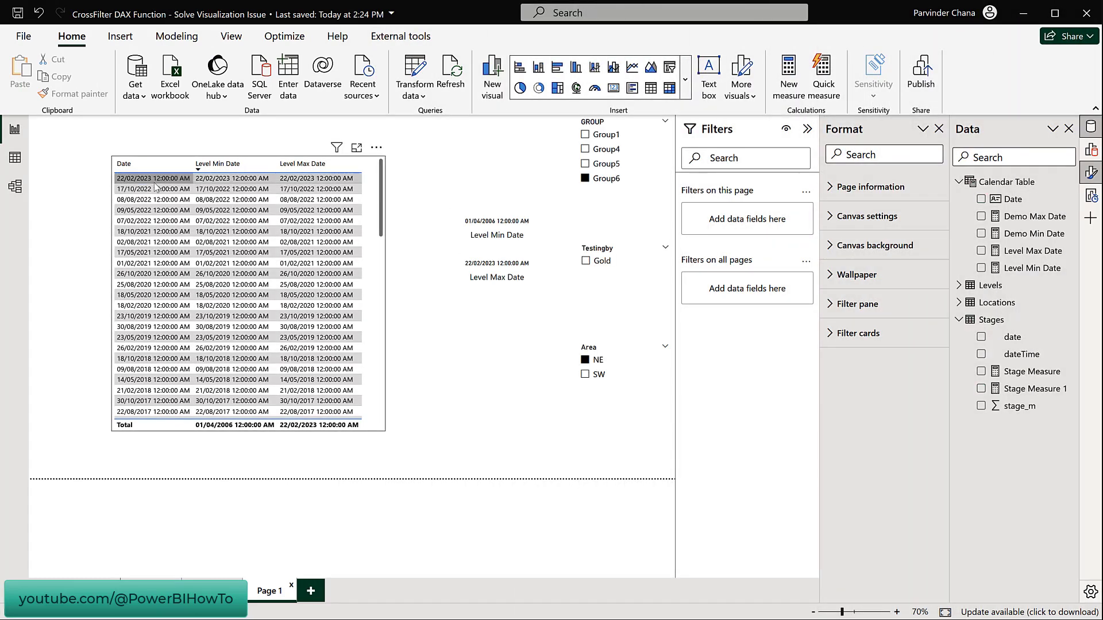
pyautogui.click(314, 179)
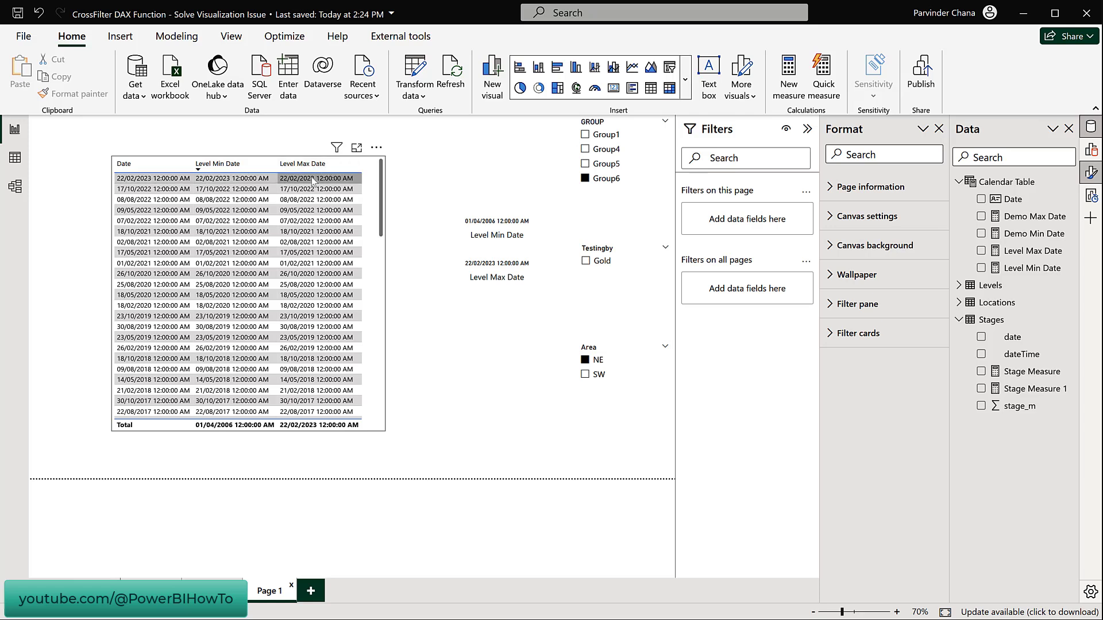
pyautogui.press('Down')
pyautogui.click(152, 209)
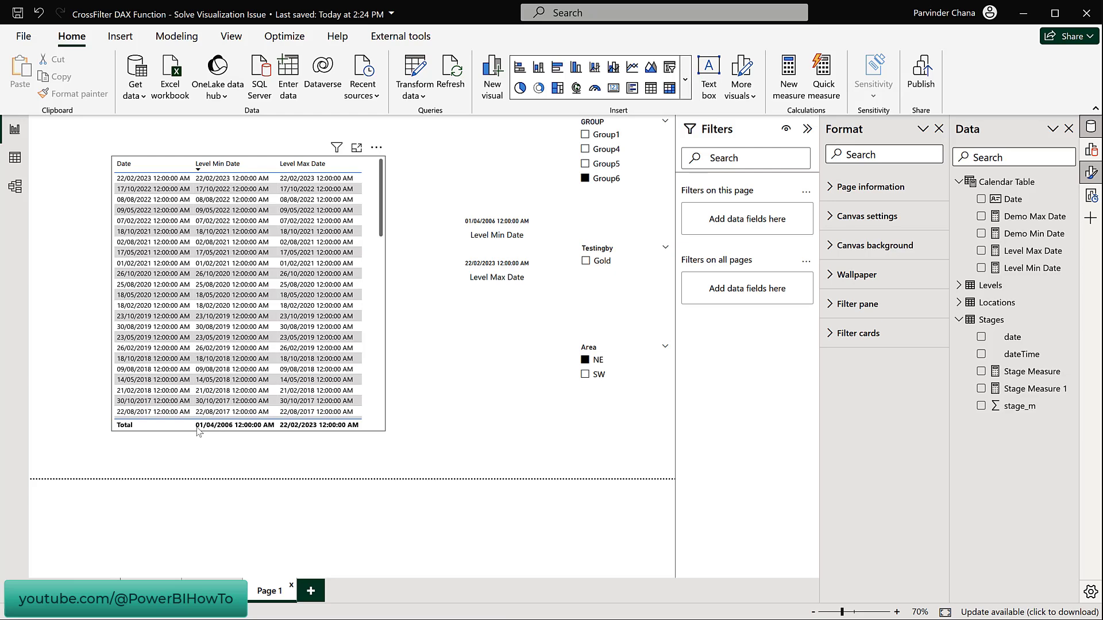
pyautogui.click(135, 165)
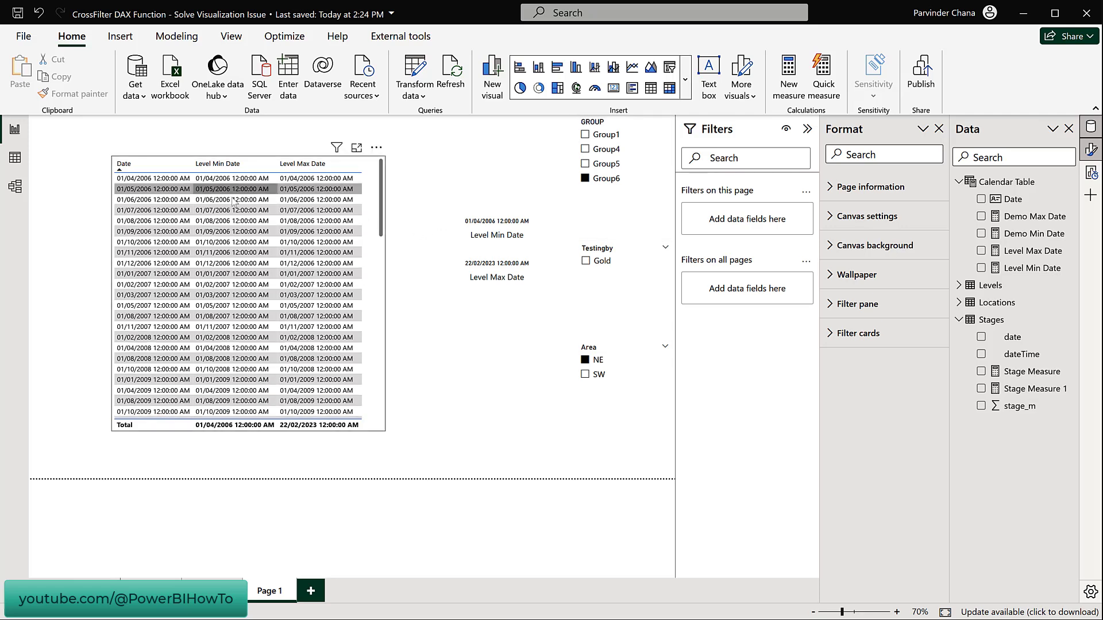
pyautogui.click(132, 185)
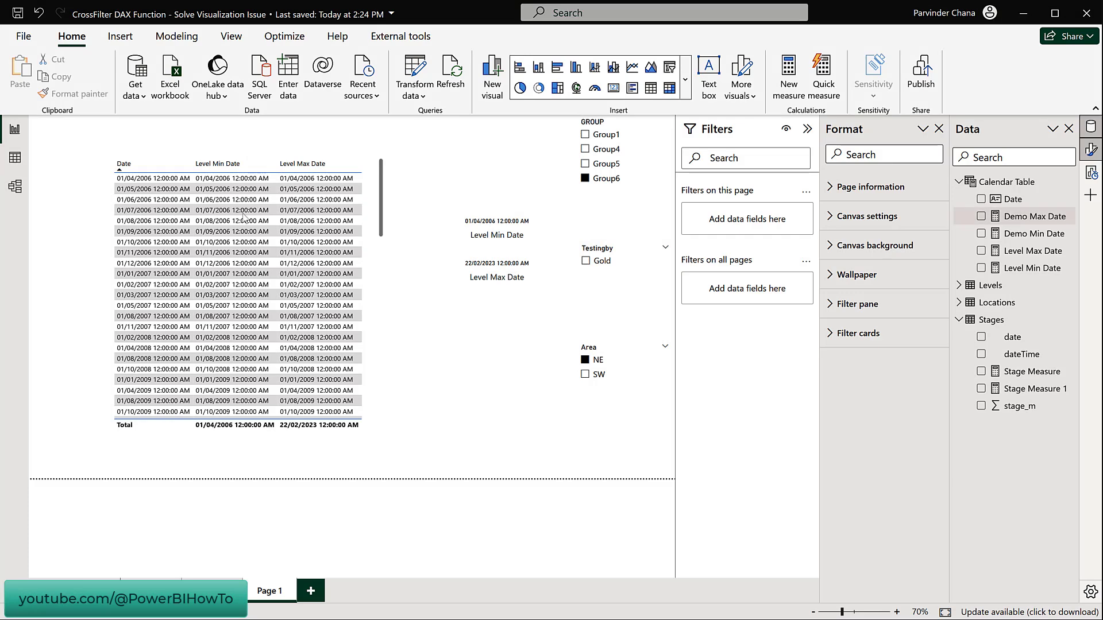
# Examine the Demo Min Date formula, including its MIN column and CROSSFILTER arguments with None, and check the Demo Max Date measure.
pyautogui.click(1034, 235)
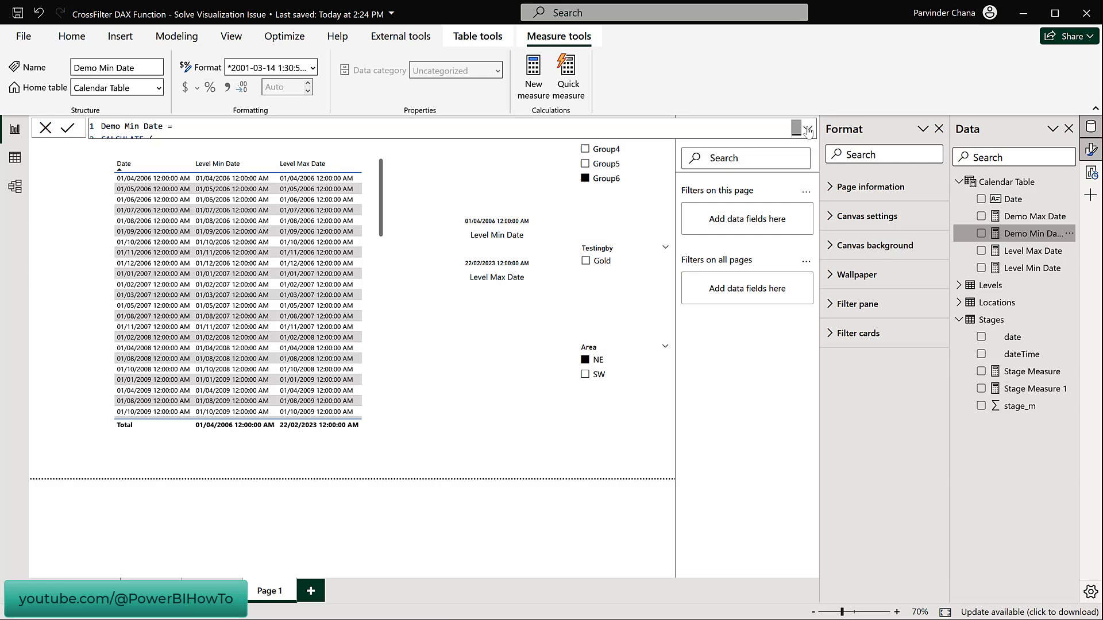
pyautogui.click(807, 130)
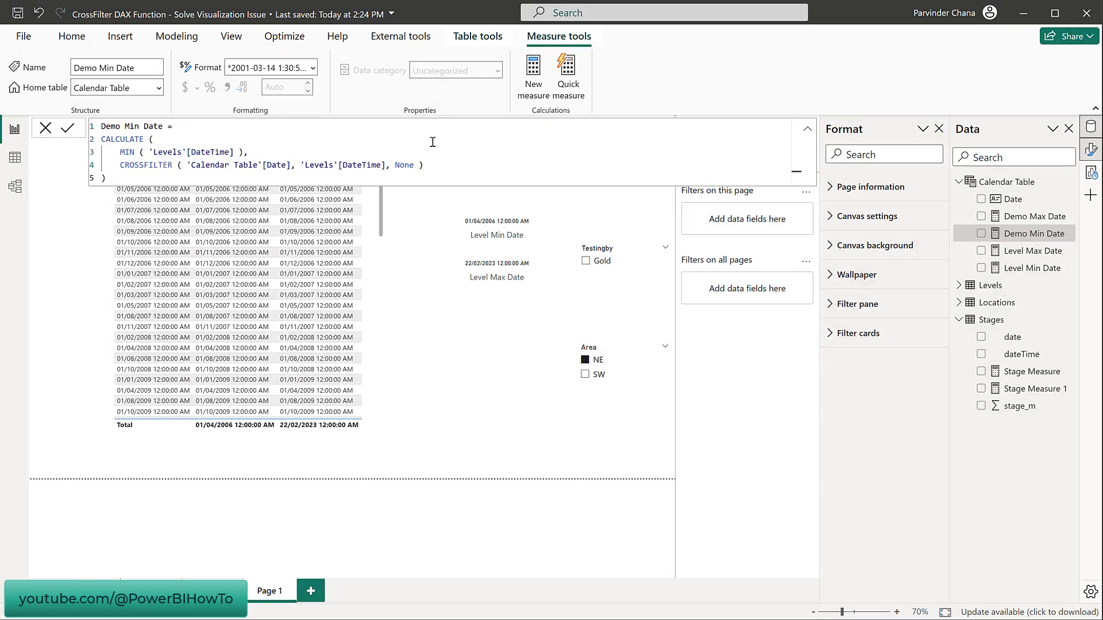
pyautogui.moveTo(144, 152); pyautogui.dragTo(239, 152)
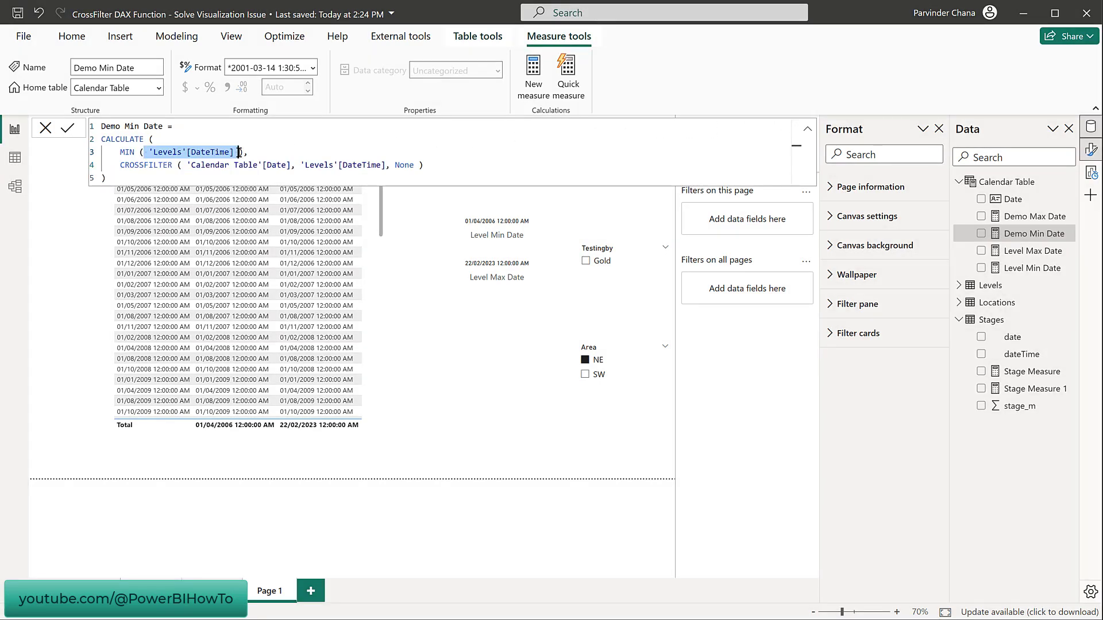
pyautogui.moveTo(154, 165); pyautogui.dragTo(171, 165)
pyautogui.click(224, 166)
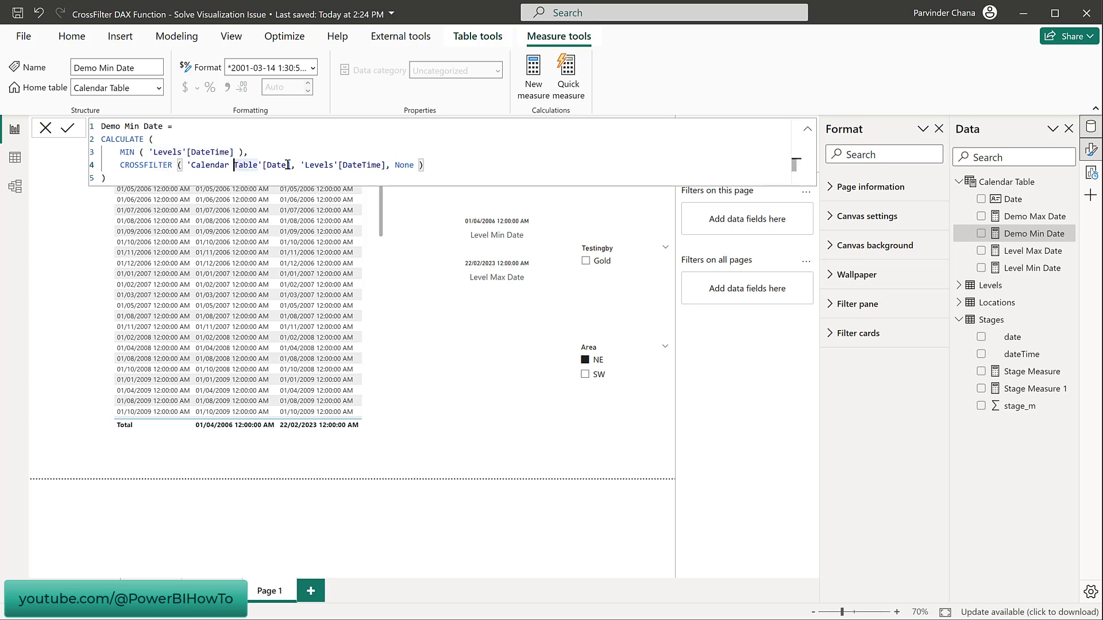
pyautogui.click(328, 165)
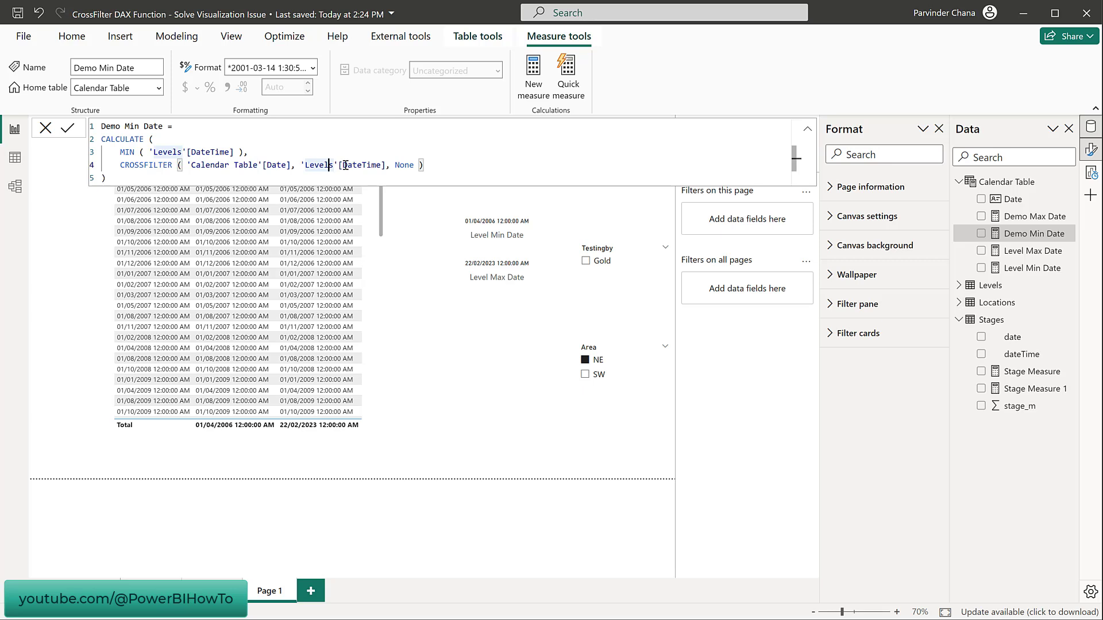
pyautogui.doubleClick(404, 165)
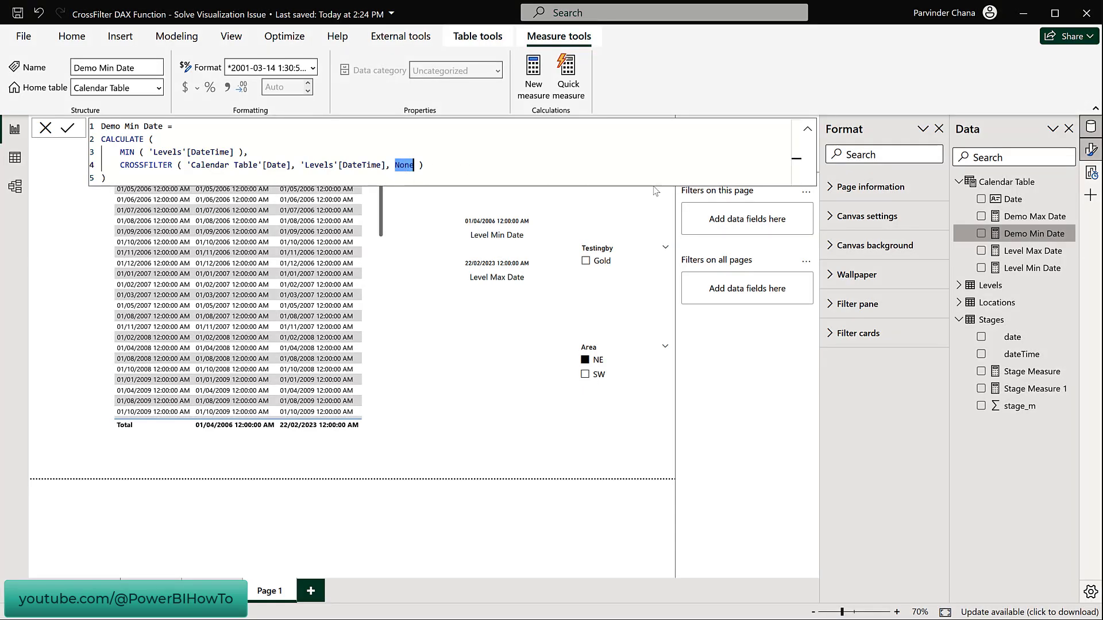
pyautogui.click(1038, 222)
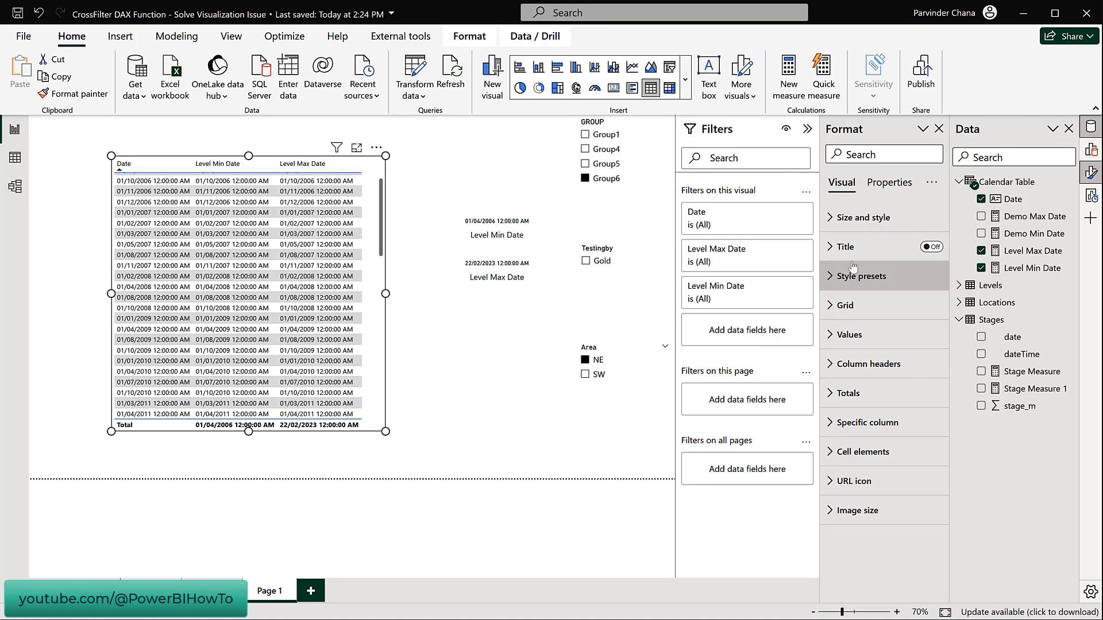
# Replace Level Min Date and Level Max Date in the Page 1 table with Demo Min Date and Demo Max Date.
pyautogui.click(981, 268)
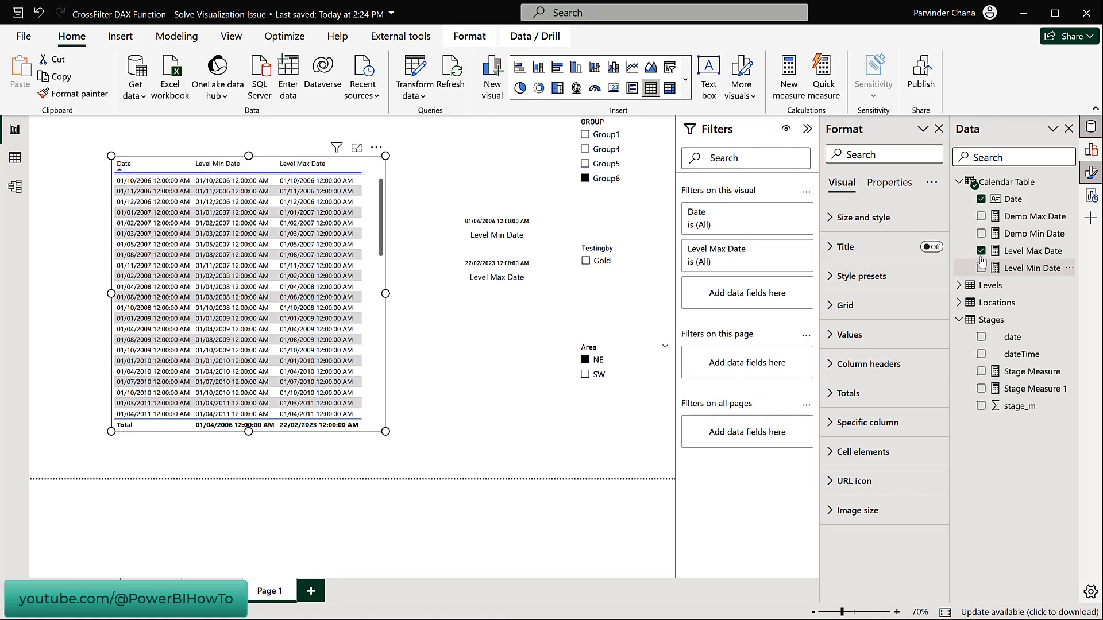
pyautogui.click(981, 256)
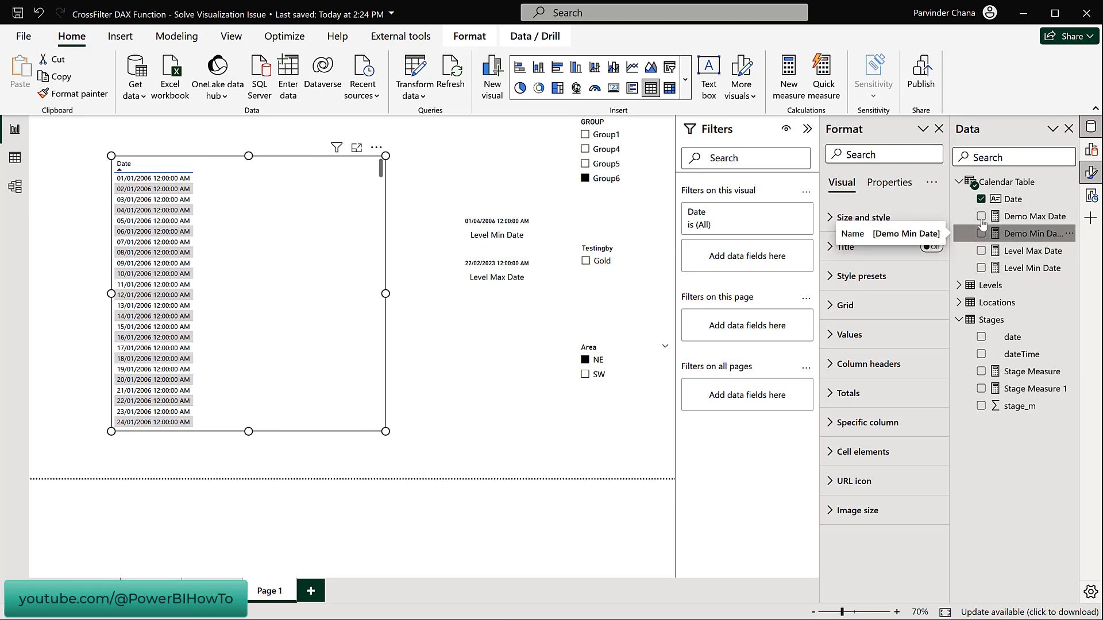
pyautogui.click(984, 232)
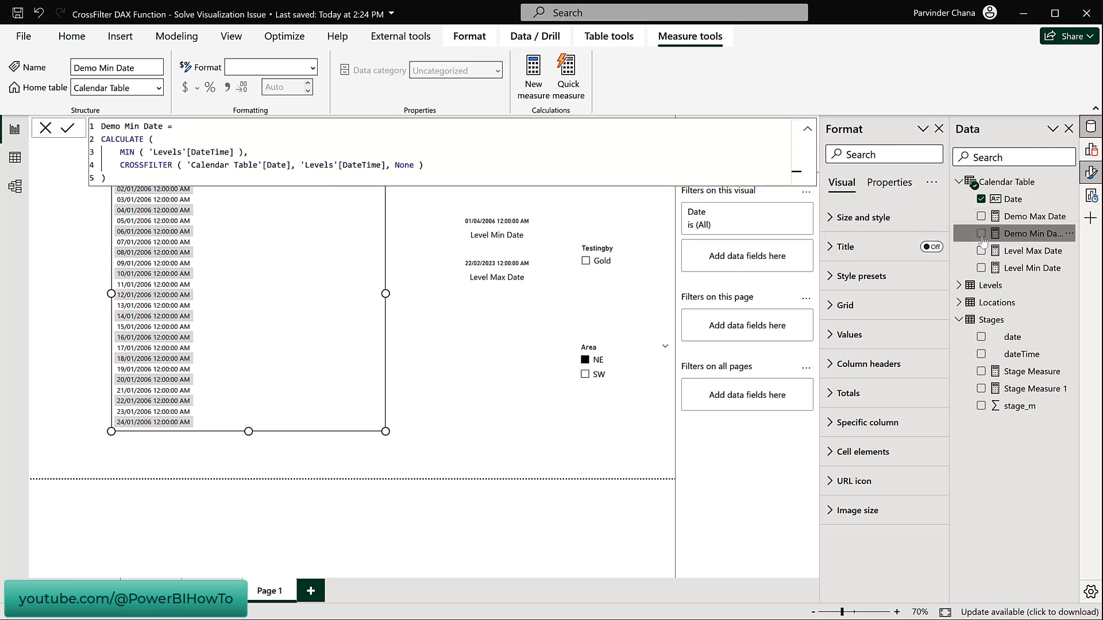
pyautogui.click(981, 234)
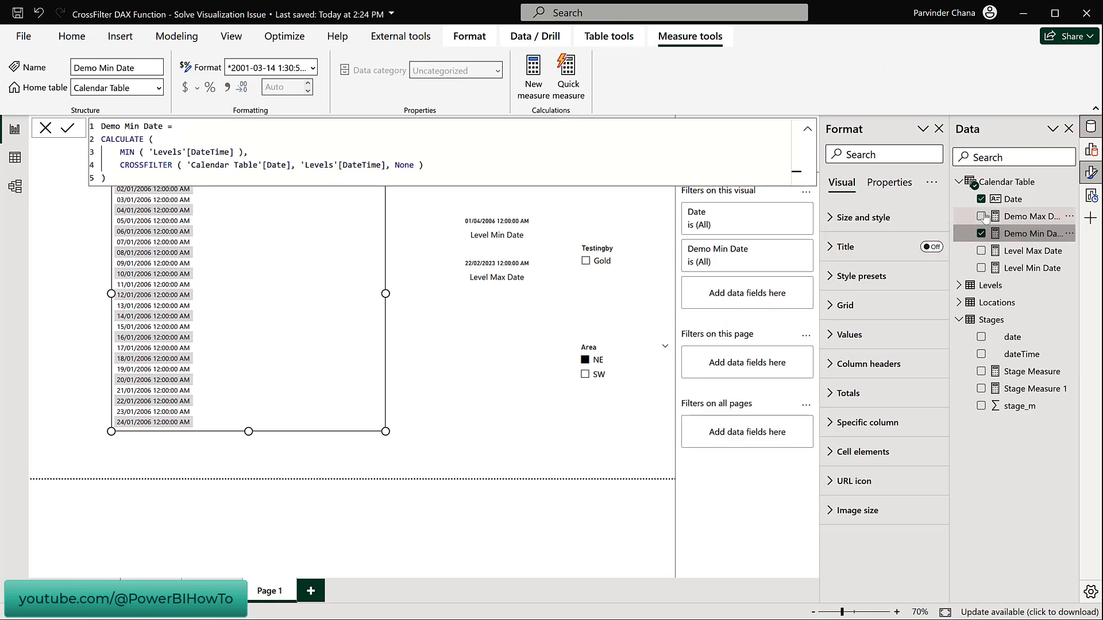
pyautogui.click(981, 217)
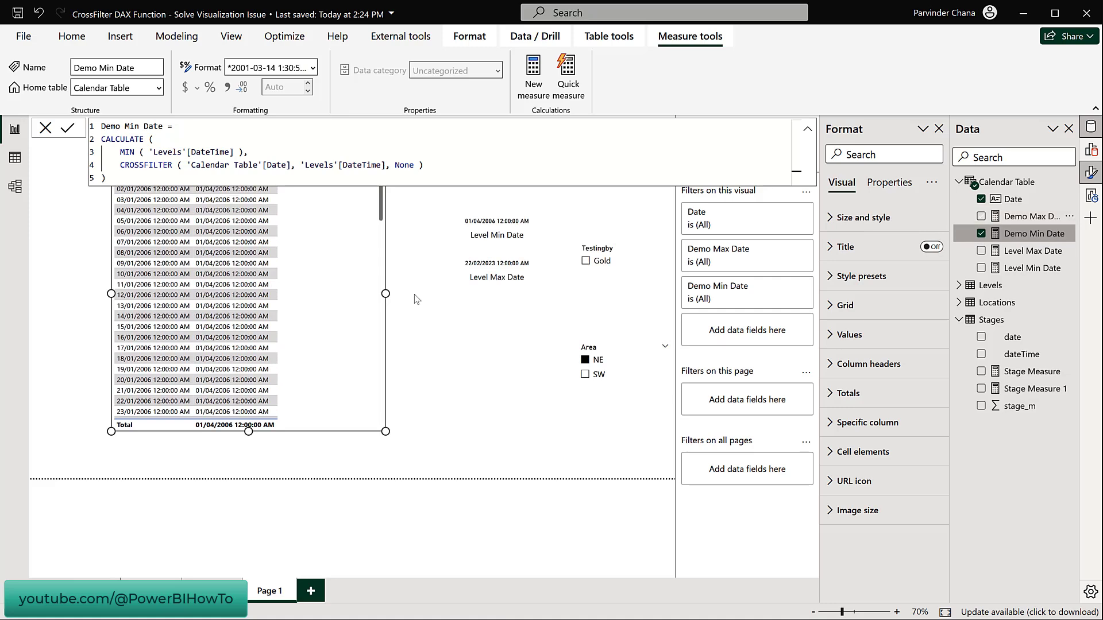
pyautogui.click(408, 362)
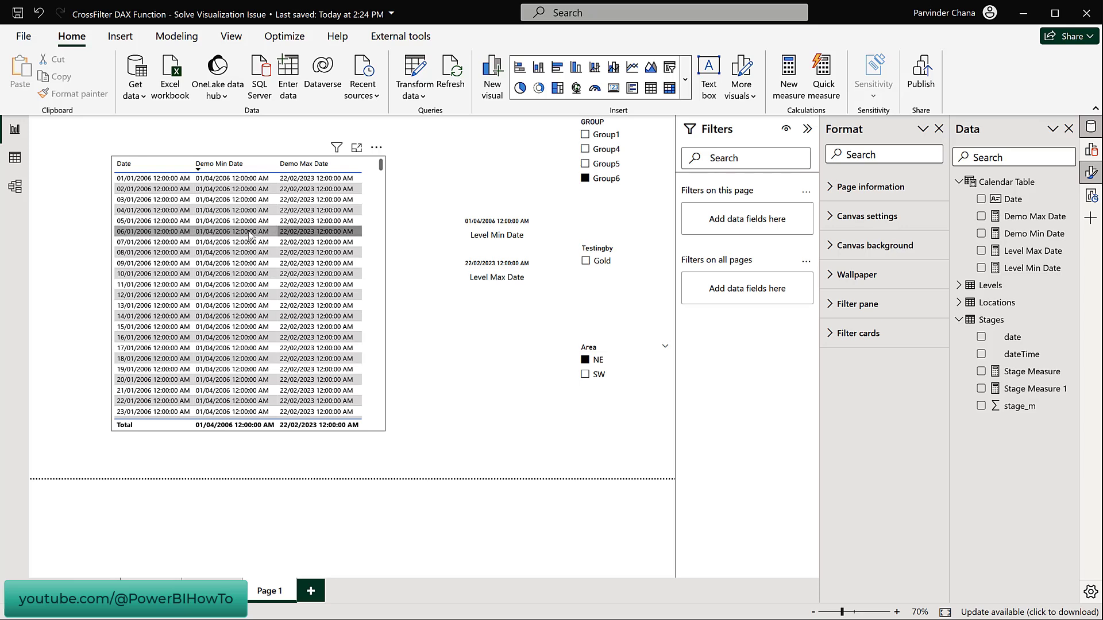
# Filter the GROUP slicer to Group5 and check the Demo Min Date and Demo Max Date values across the table rows.
pyautogui.click(610, 171)
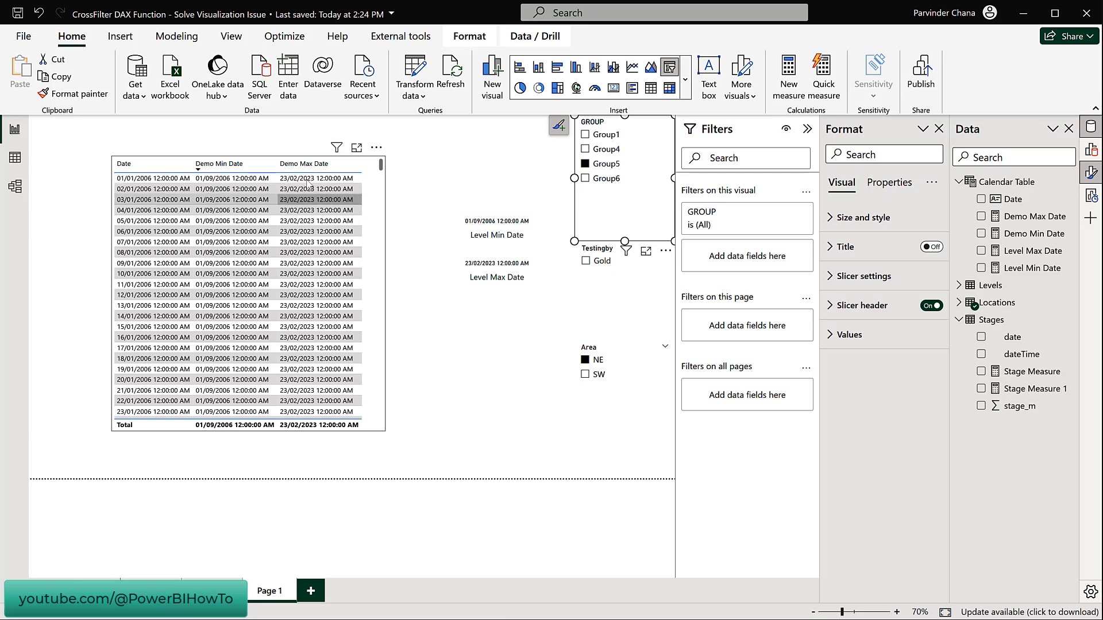
pyautogui.scroll(-5, 129, 350)
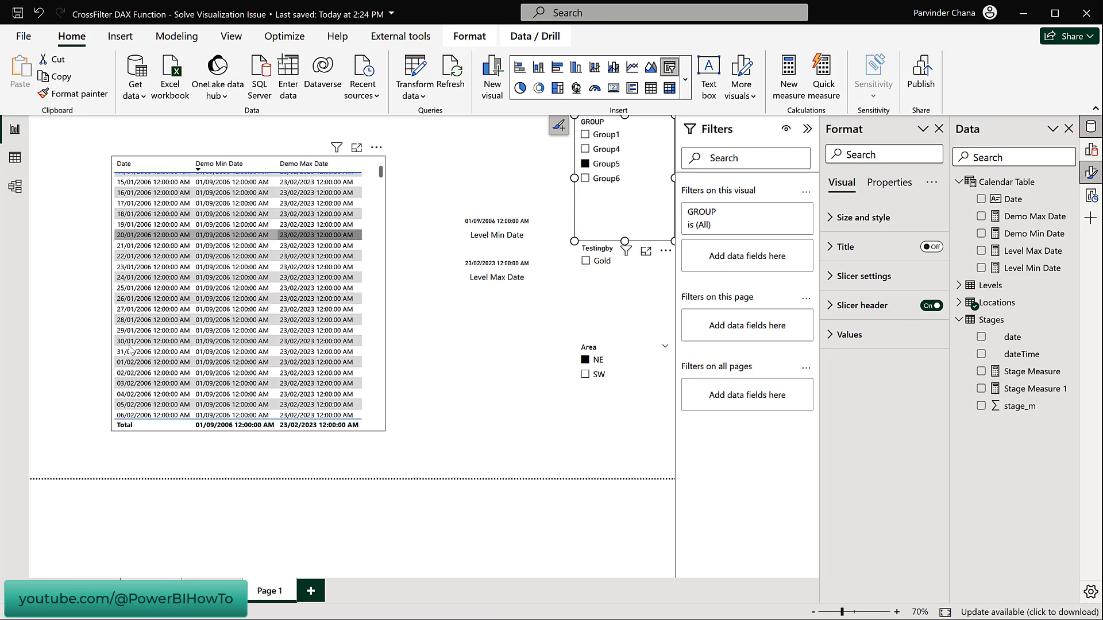
pyautogui.scroll(-1, 130, 350)
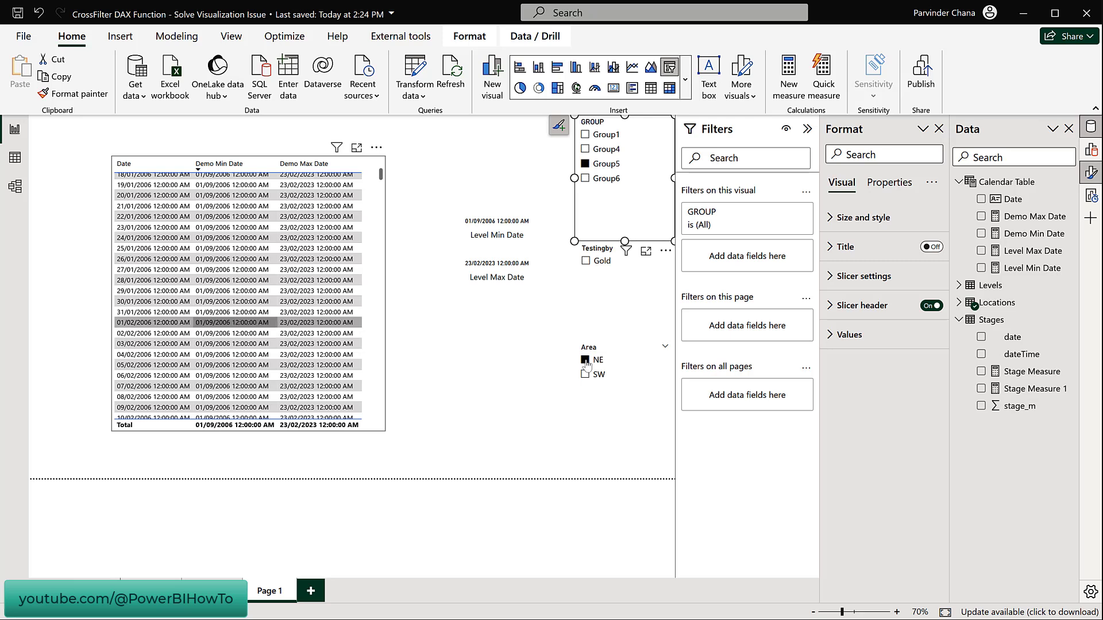
# Examine the Stage Measure formula, including its start and end date variables, the DATESBETWEEN arguments and the KEEPFILTERS wrapper.
pyautogui.click(1043, 379)
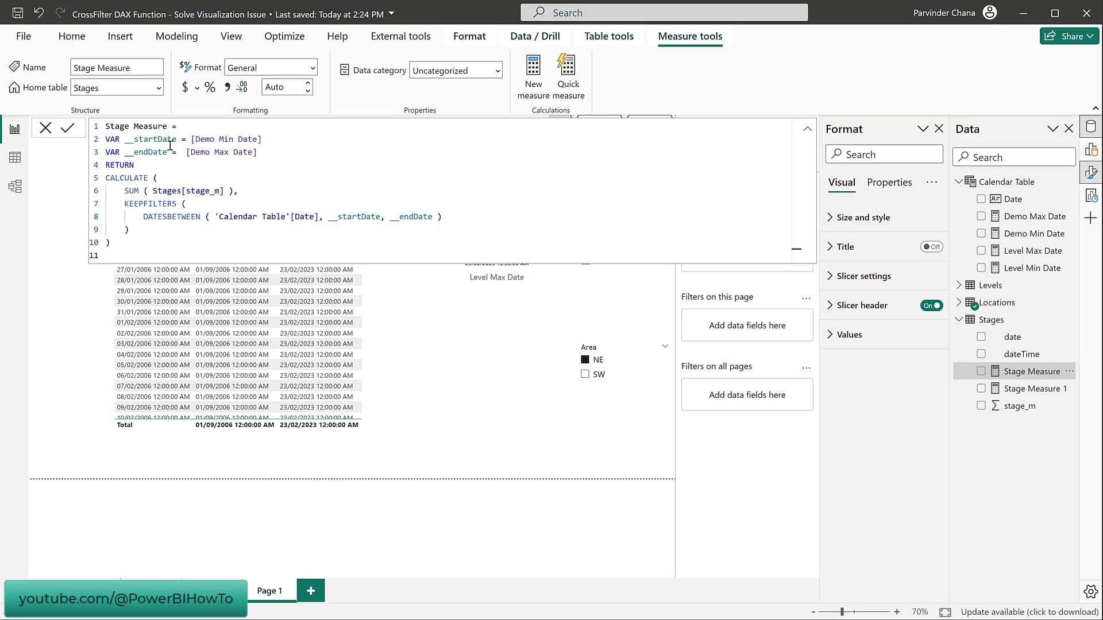
pyautogui.click(200, 152)
pyautogui.moveTo(196, 152); pyautogui.dragTo(225, 154)
pyautogui.moveTo(139, 216); pyautogui.dragTo(320, 217)
pyautogui.moveTo(390, 213); pyautogui.dragTo(523, 223)
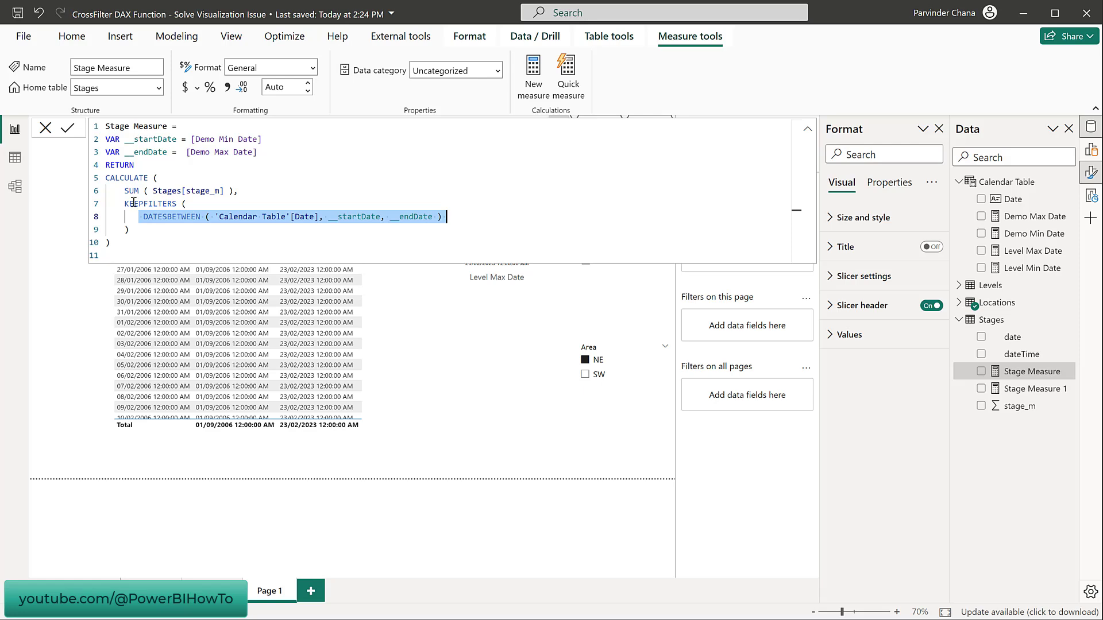
pyautogui.moveTo(133, 202); pyautogui.dragTo(182, 195)
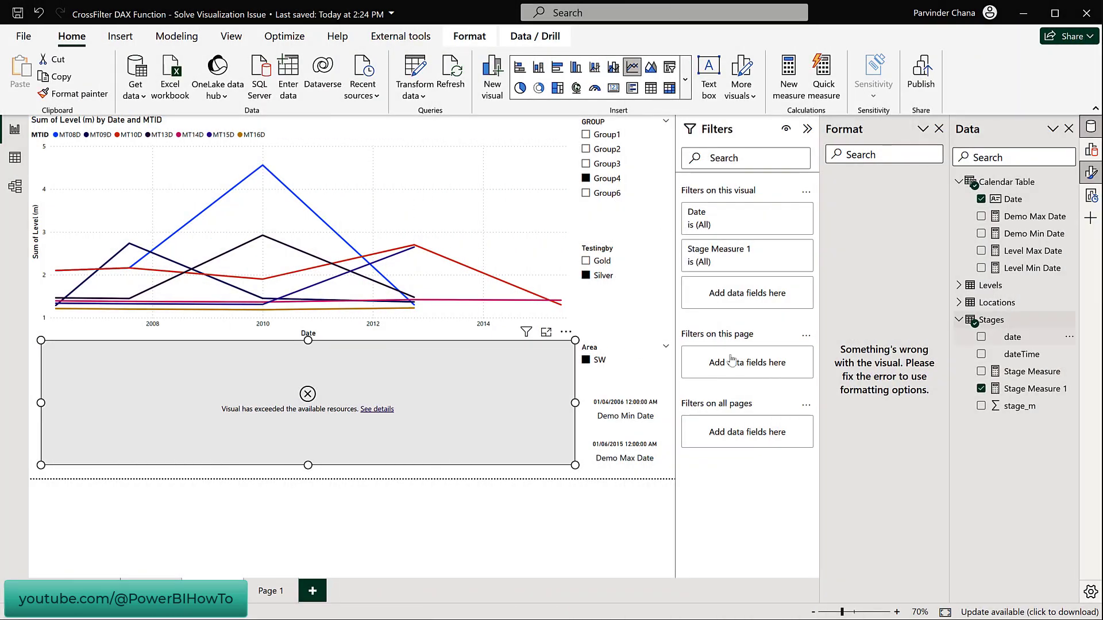
# Replace Stage Measure 1 with Stage Measure in the lower line chart, and test it with the GROUP slicer set to Group2, then Group6.
pyautogui.click(982, 389)
pyautogui.click(982, 372)
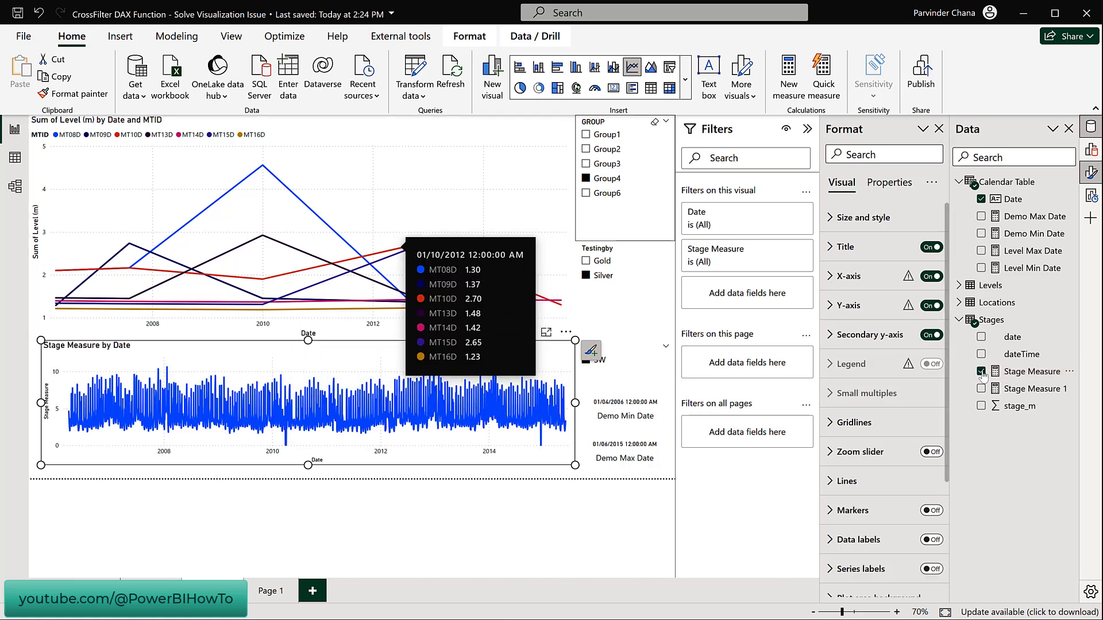
pyautogui.click(602, 150)
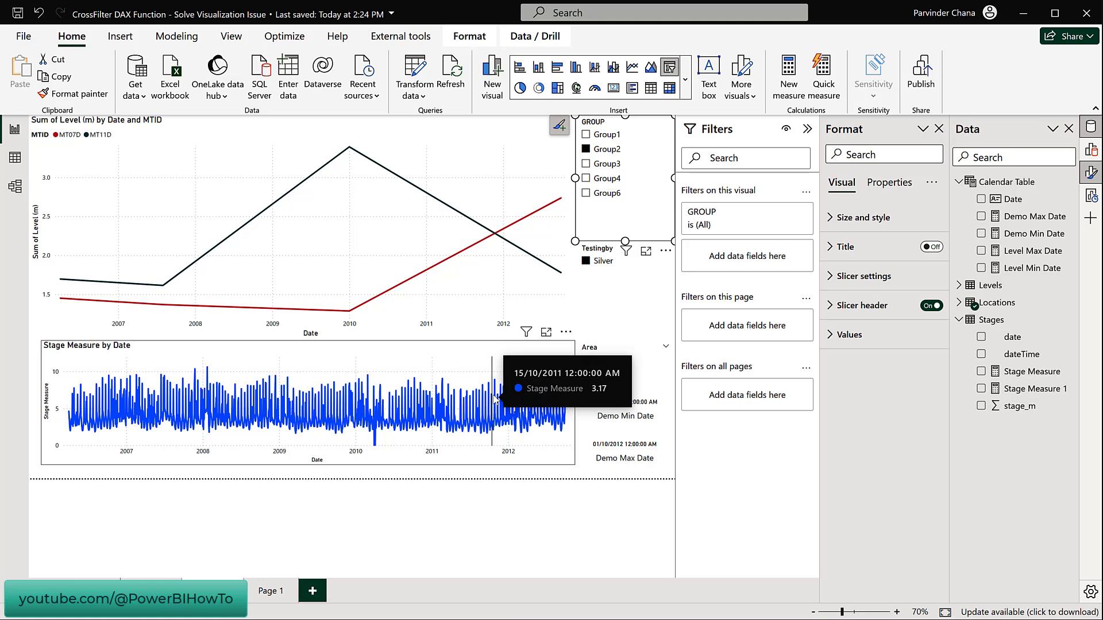
pyautogui.click(612, 196)
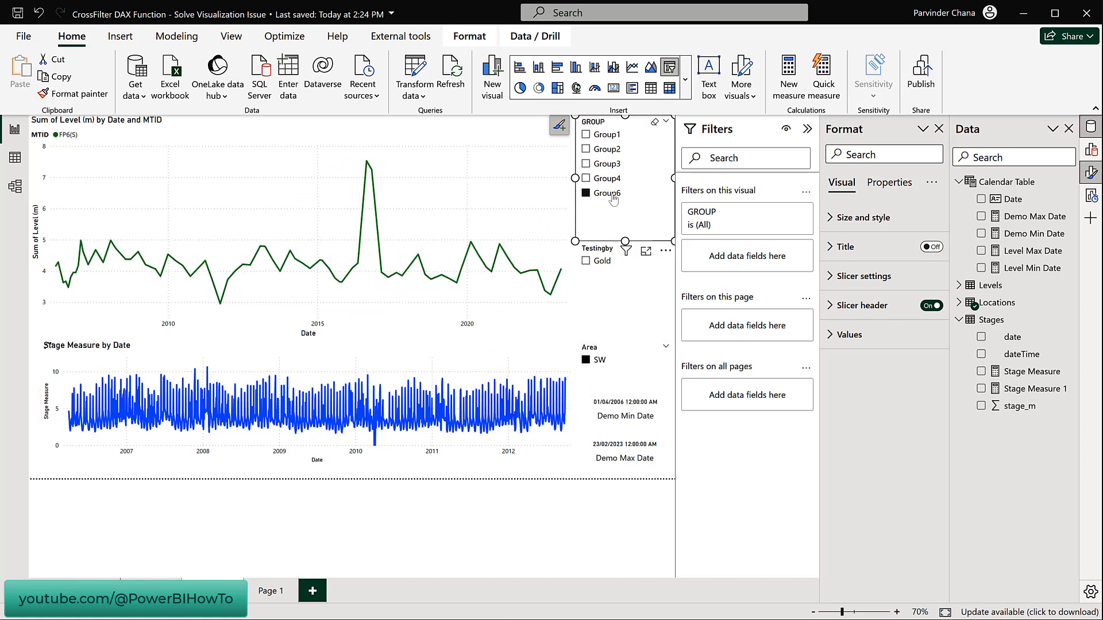